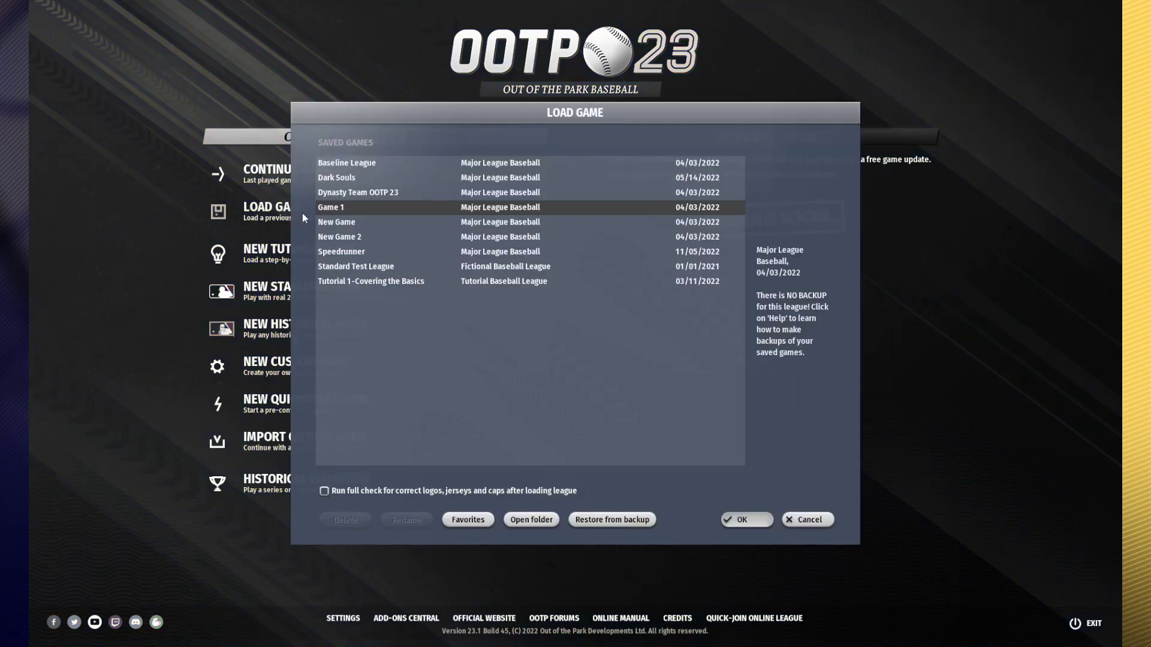
Step: Load the Standard Test League save and visit the Chicago Jaguars home page
{"action": "double_click", "coordinate": [449, 267]}
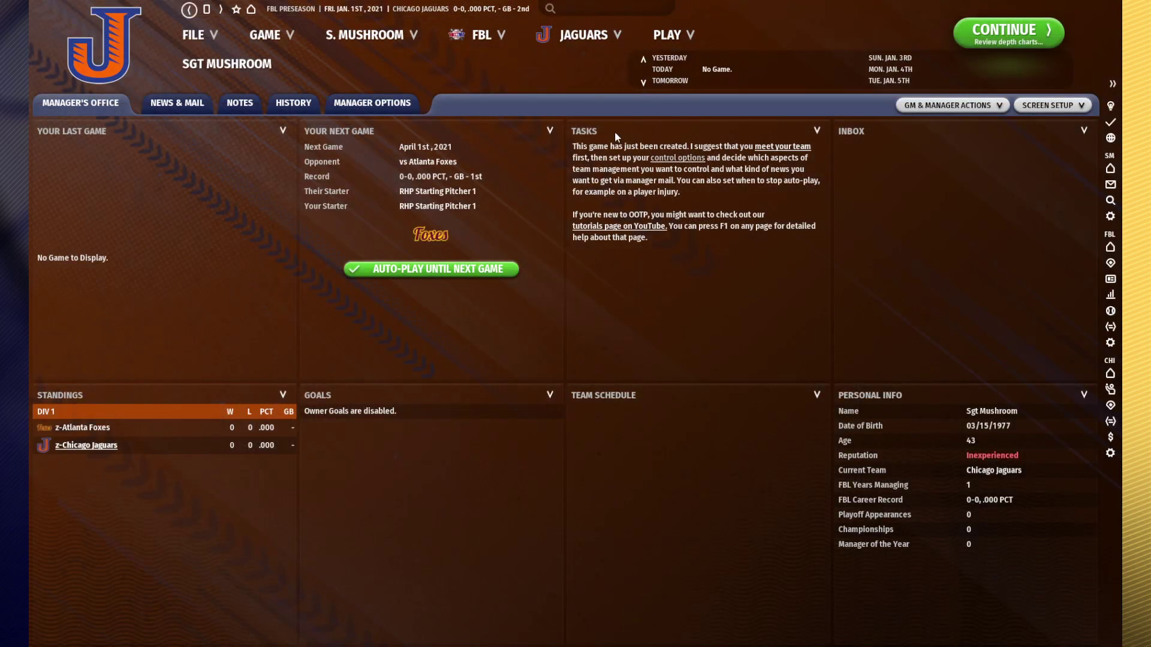
{"action": "left_click", "coordinate": [583, 35]}
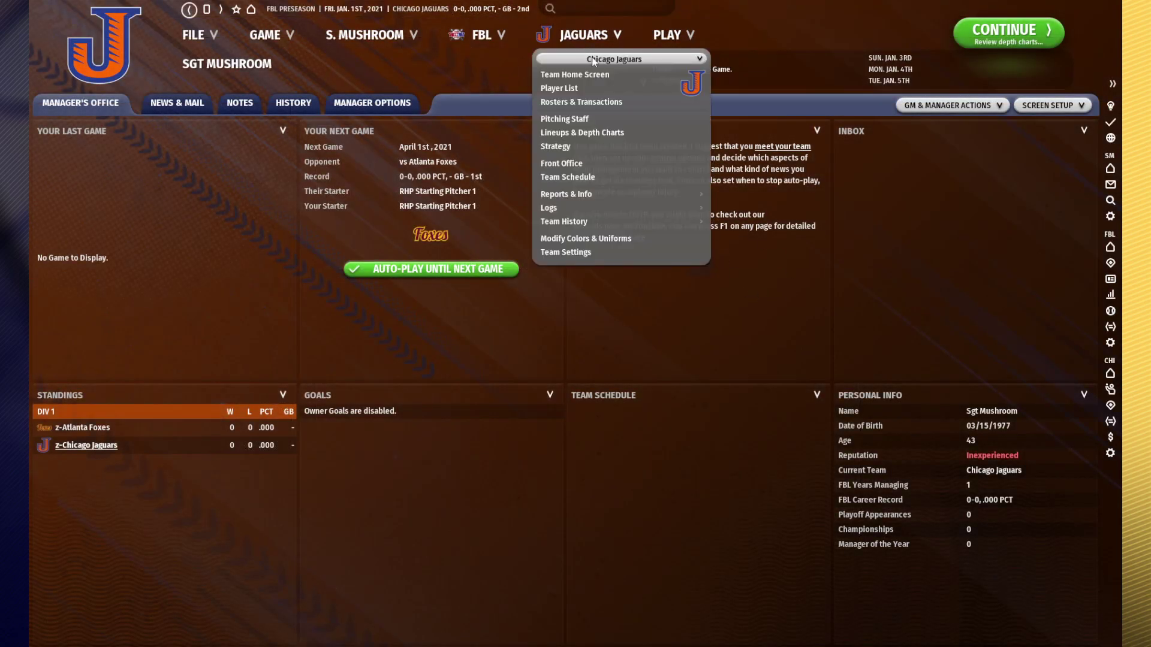
{"action": "left_click", "coordinate": [599, 74]}
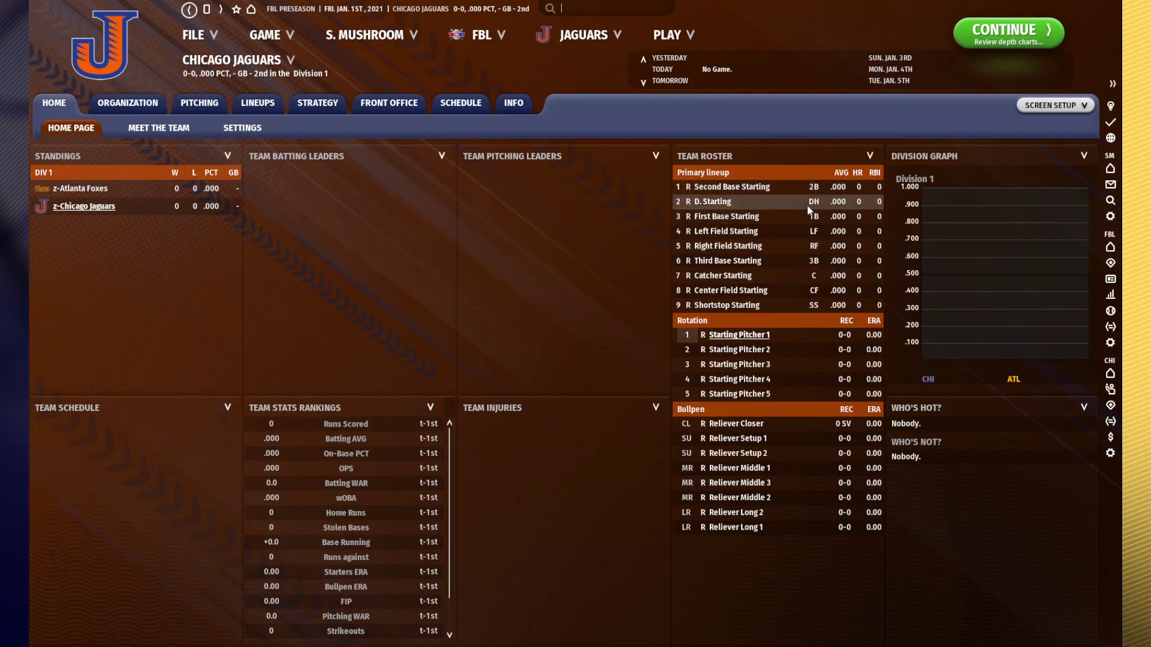
Step: Switch to the Atlanta Foxes and view their 22-player organization roster overview
{"action": "left_click", "coordinate": [583, 46]}
{"action": "left_click", "coordinate": [602, 58]}
{"action": "left_click", "coordinate": [614, 81]}
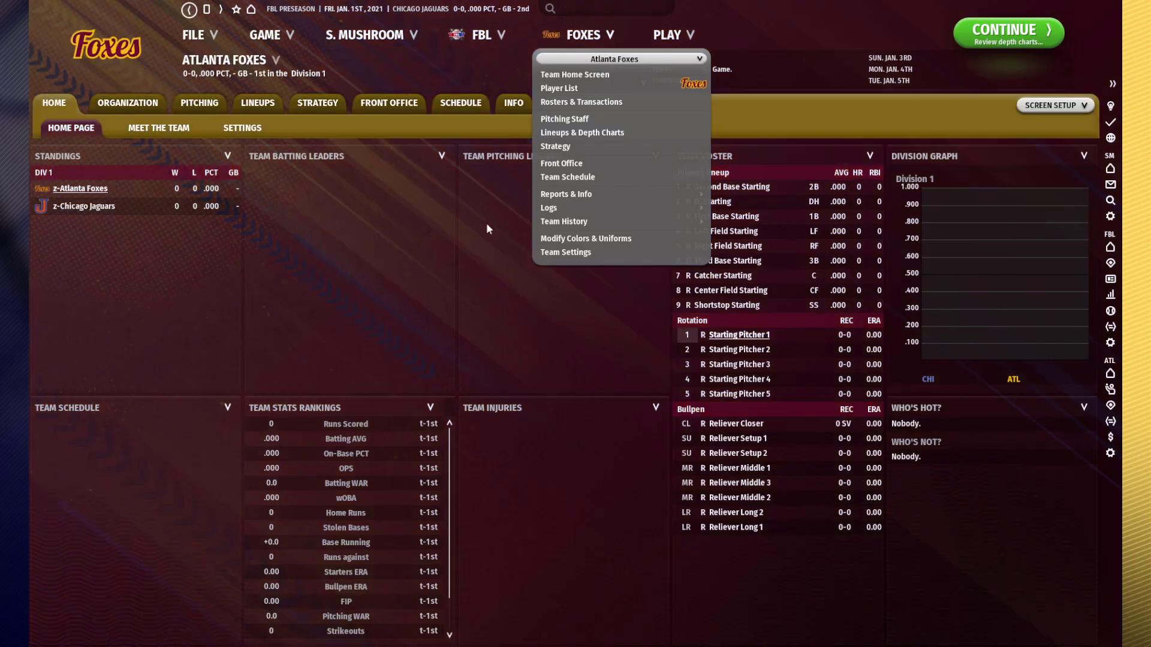
{"action": "left_click", "coordinate": [129, 103]}
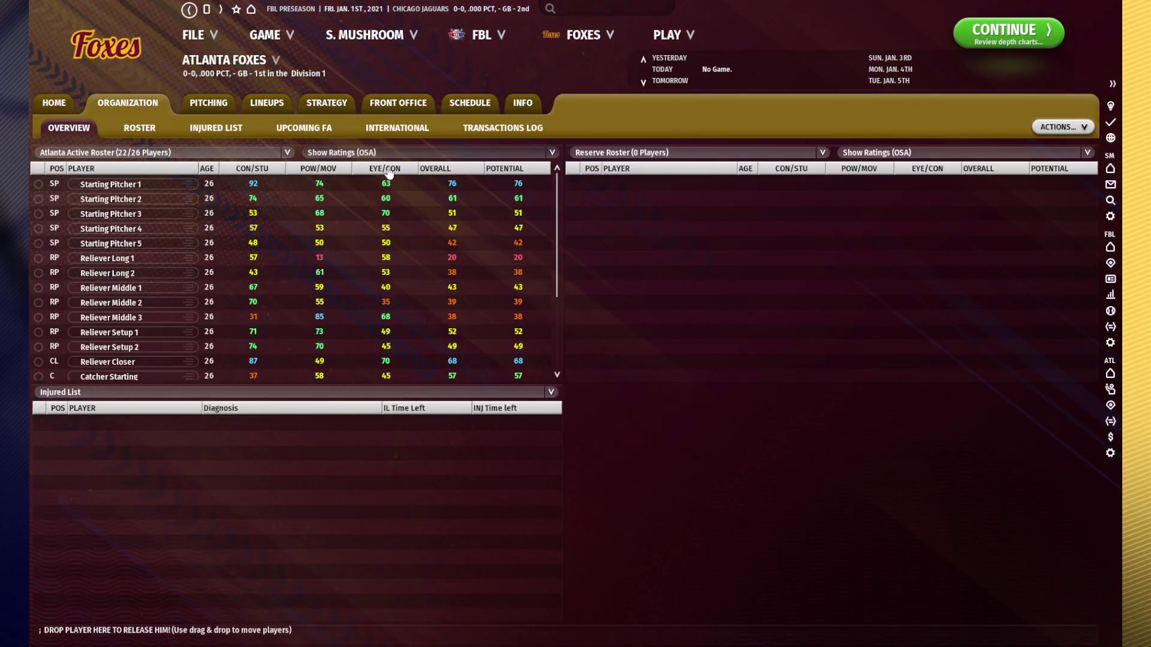
{"action": "scroll", "coordinate": [441, 211], "scroll_direction": "down", "scroll_amount": 1}
{"action": "scroll", "coordinate": [436, 202], "scroll_direction": "up", "scroll_amount": 3}
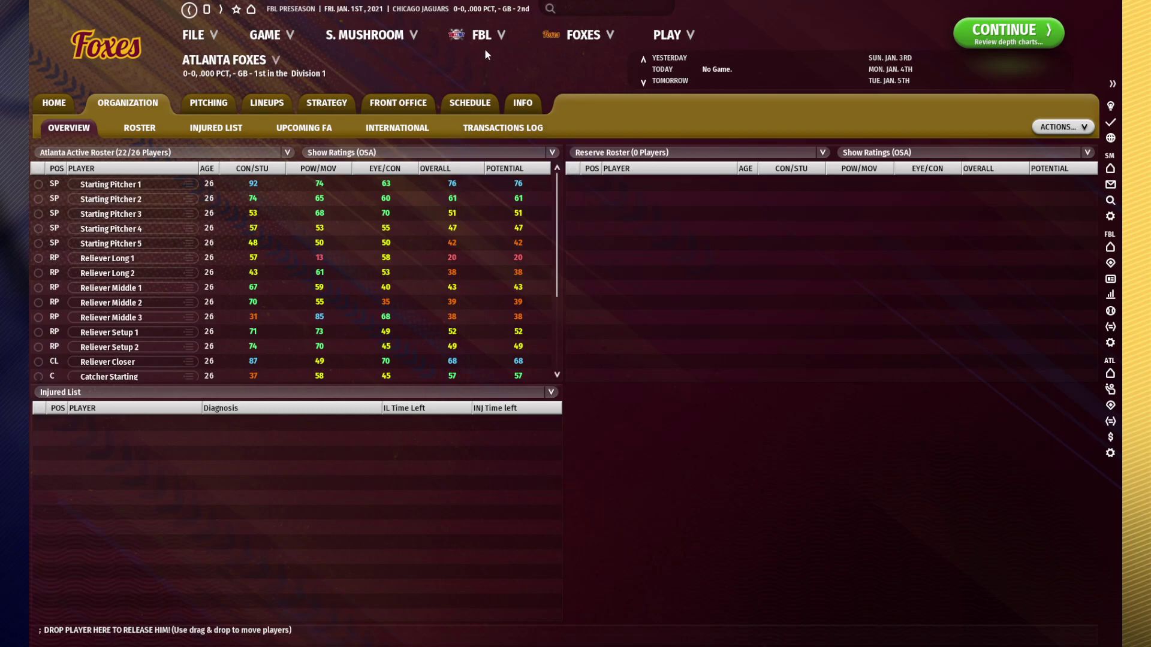
{"action": "mouse_move", "coordinate": [488, 48]}
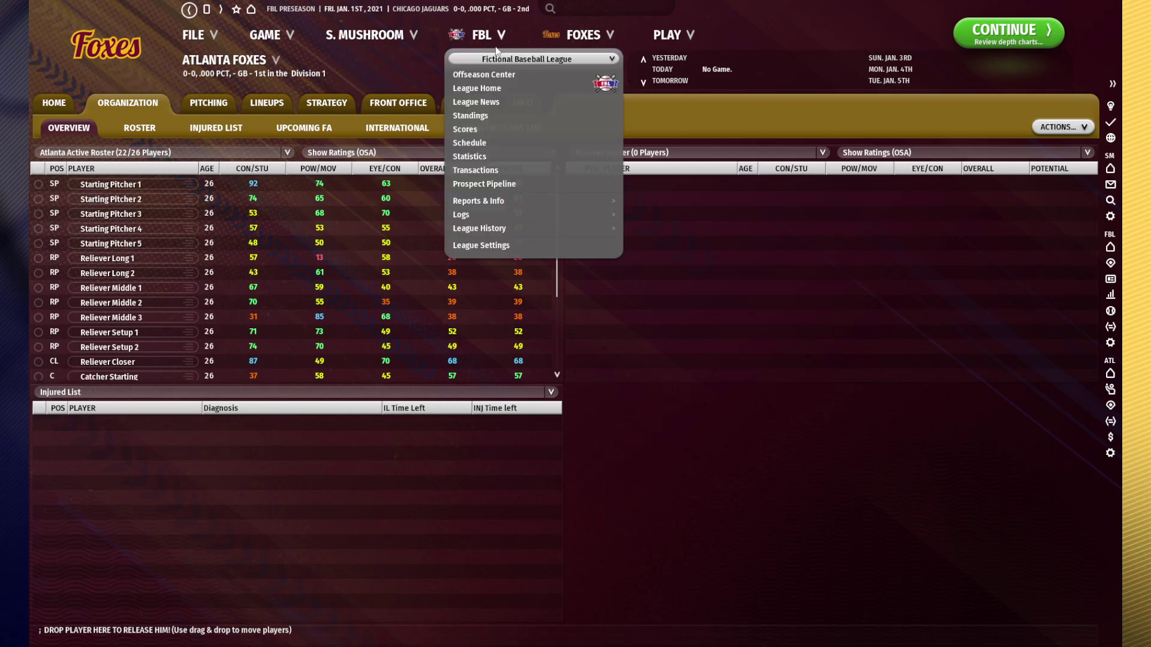
{"action": "left_click", "coordinate": [562, 250]}
Step: Review the Global Settings, Players & FaceGen, and AI Settings pages of the game settings
{"action": "left_click", "coordinate": [78, 103]}
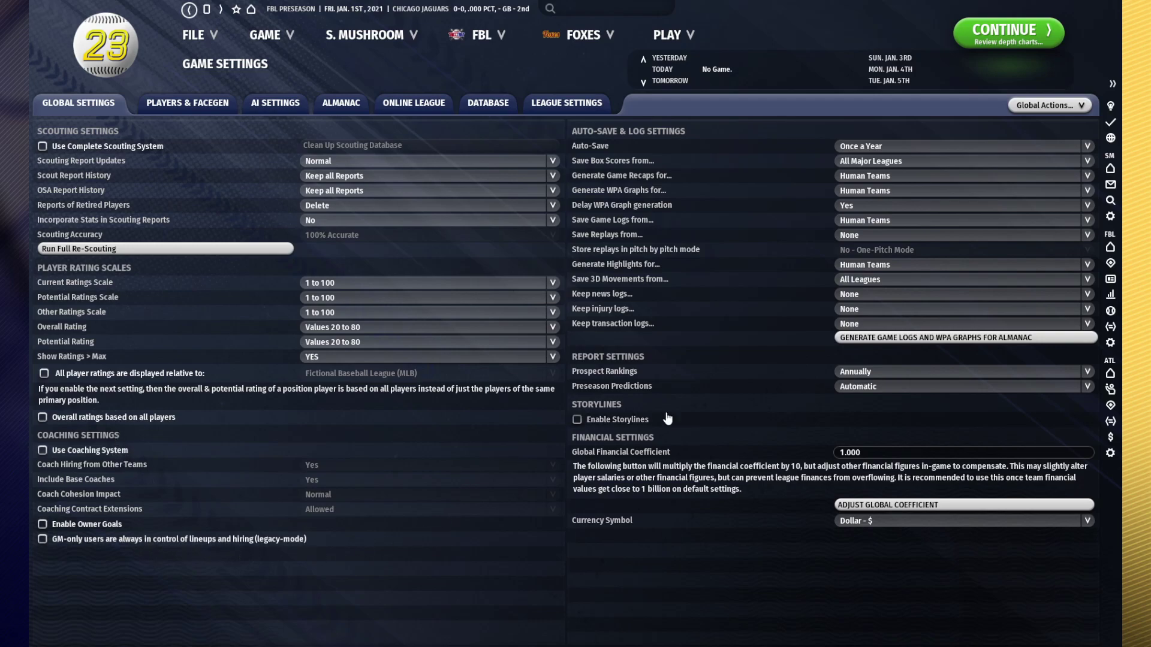
{"action": "left_click", "coordinate": [184, 105]}
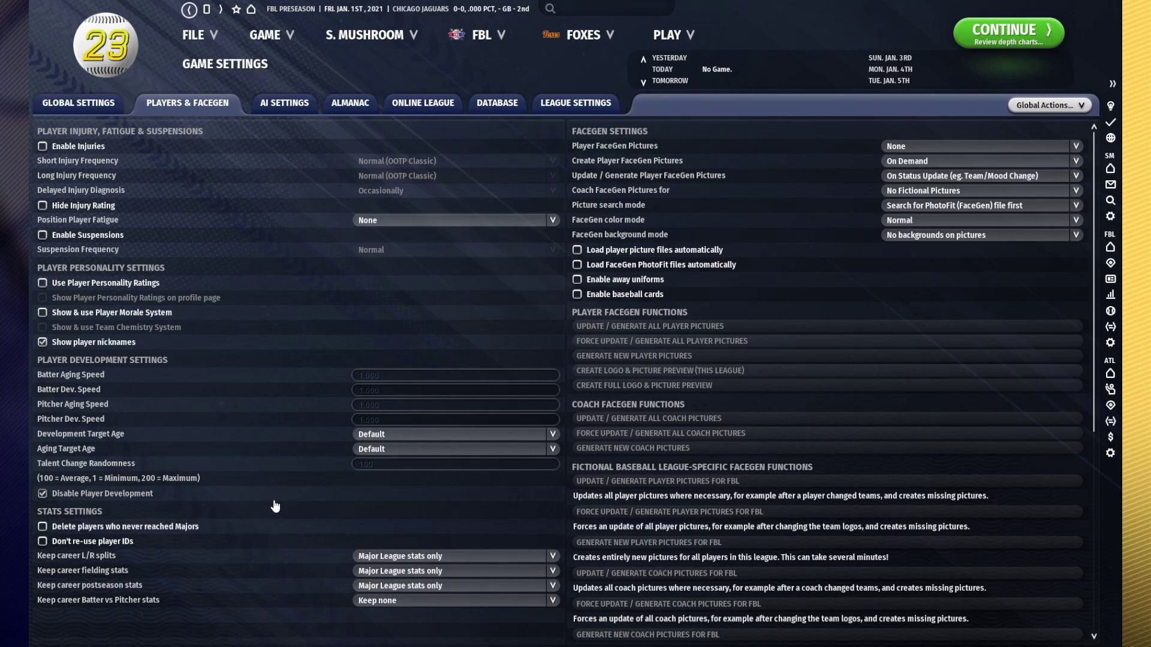
{"action": "left_click", "coordinate": [280, 103]}
Step: Browse the League & Teams, Rules, Financials, Options, Players and Stats & AI league sections
{"action": "left_click", "coordinate": [542, 107]}
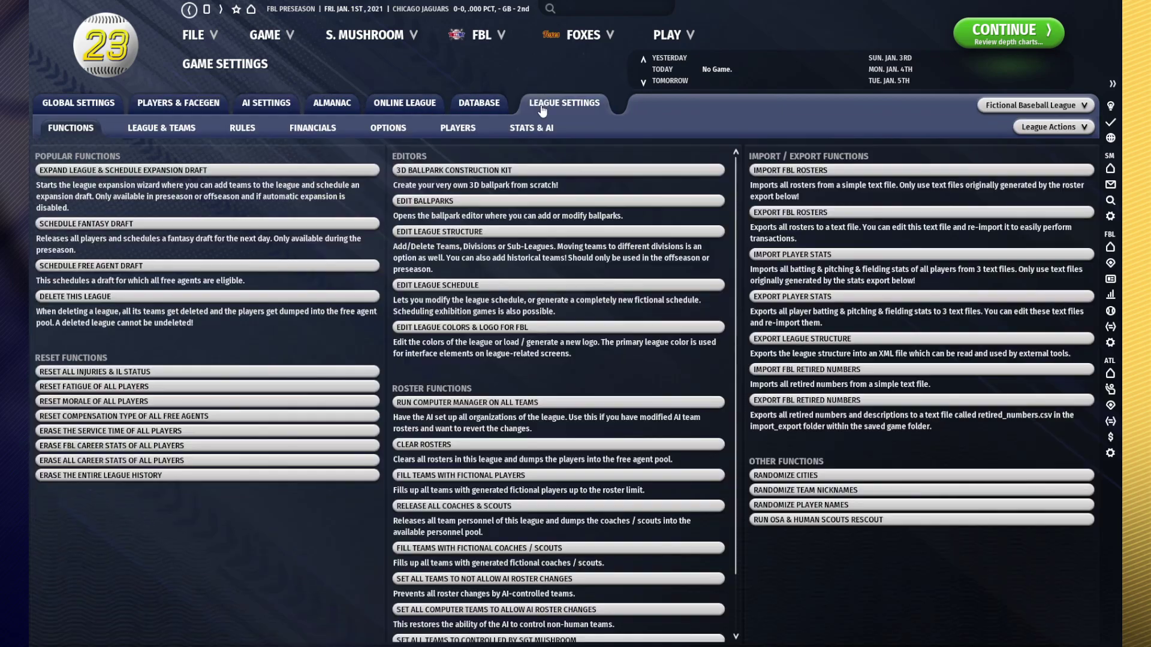
{"action": "left_click", "coordinate": [184, 127]}
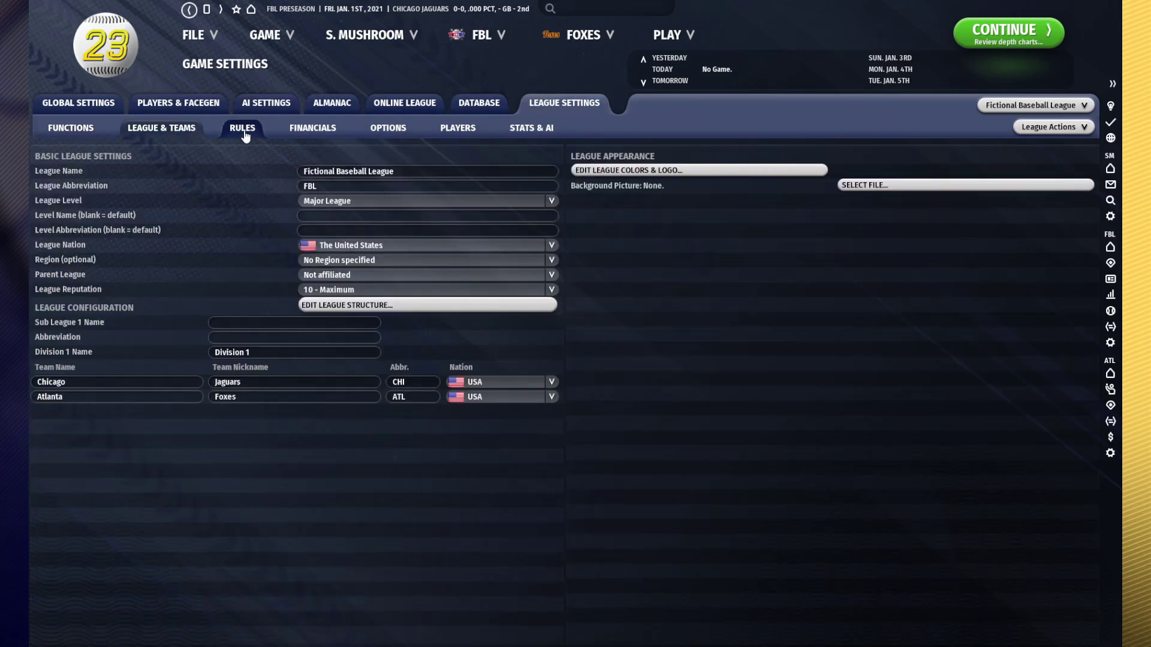
{"action": "left_click", "coordinate": [244, 132]}
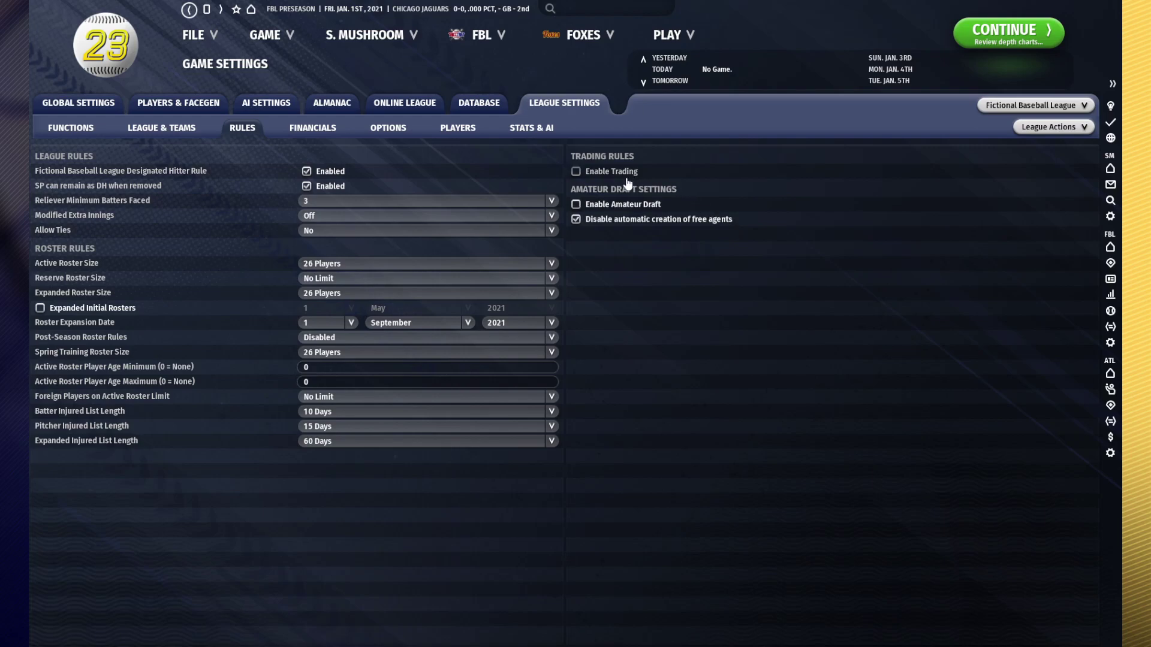
{"action": "left_click", "coordinate": [320, 129]}
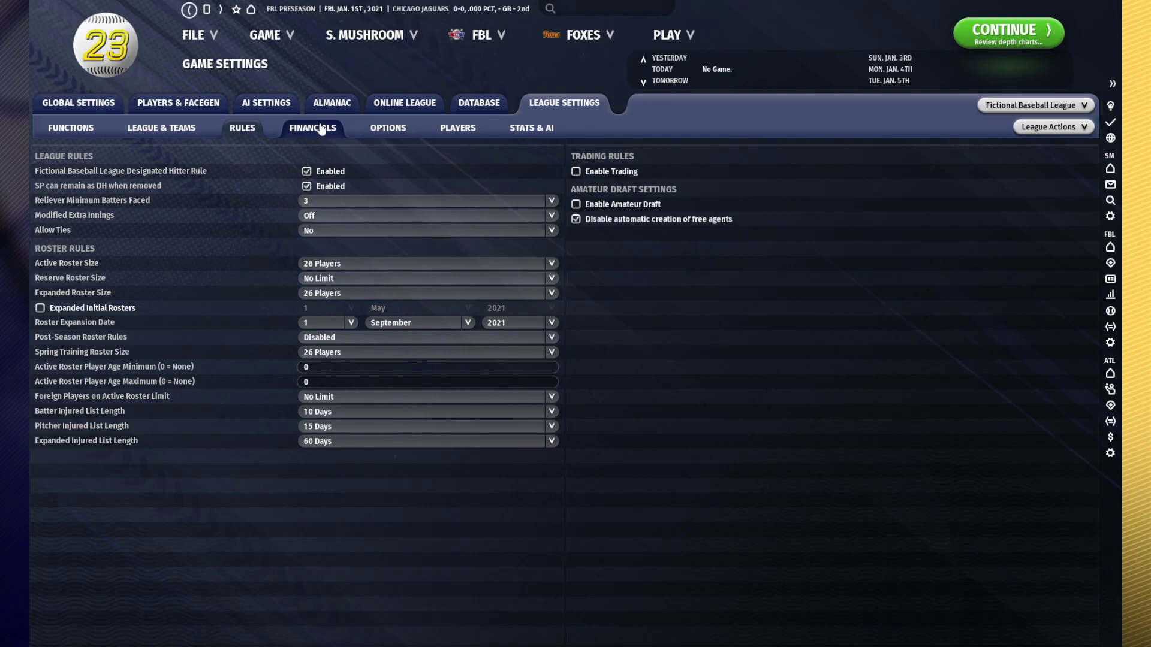
{"action": "left_click", "coordinate": [397, 132]}
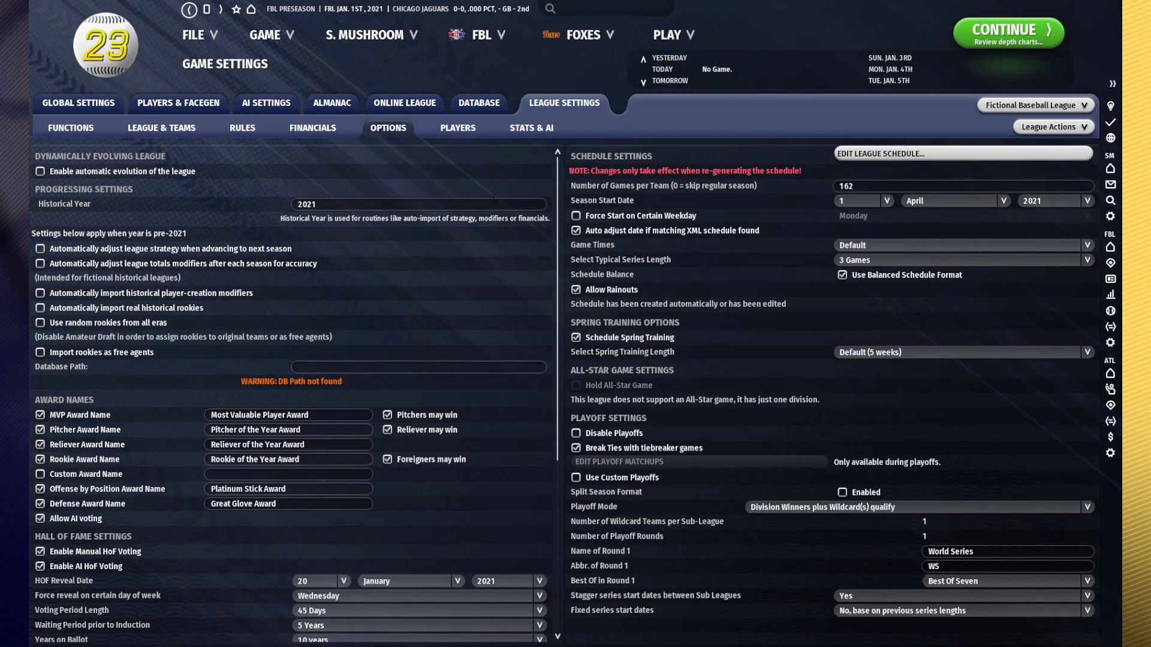
{"action": "left_click", "coordinate": [458, 143]}
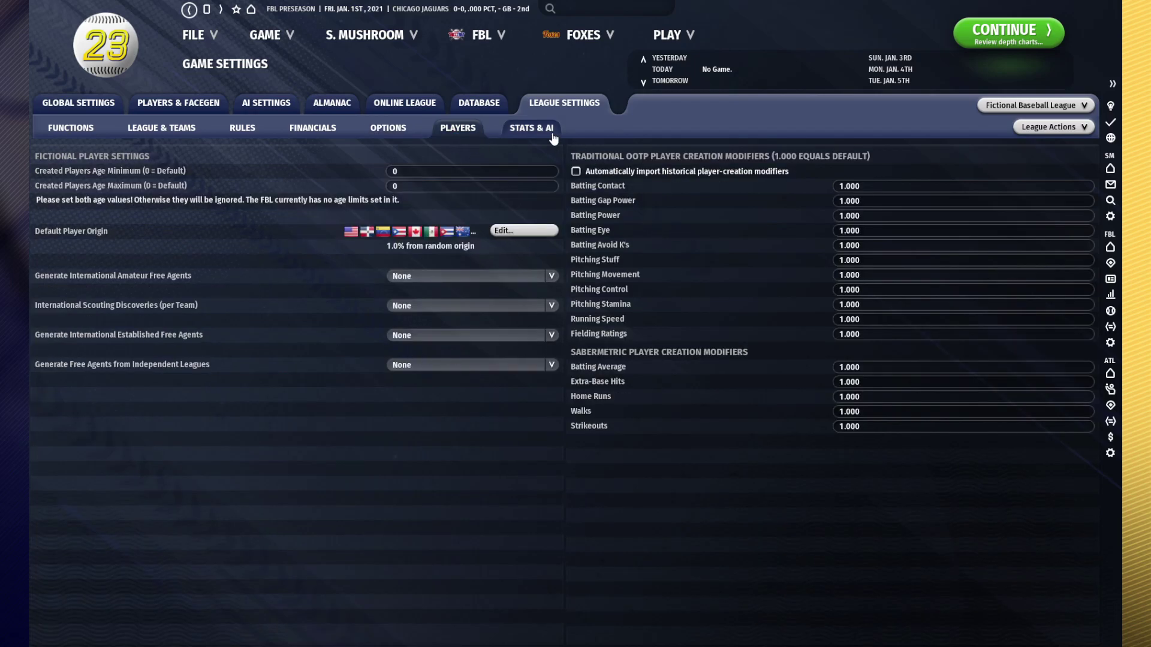
{"action": "left_click", "coordinate": [531, 128]}
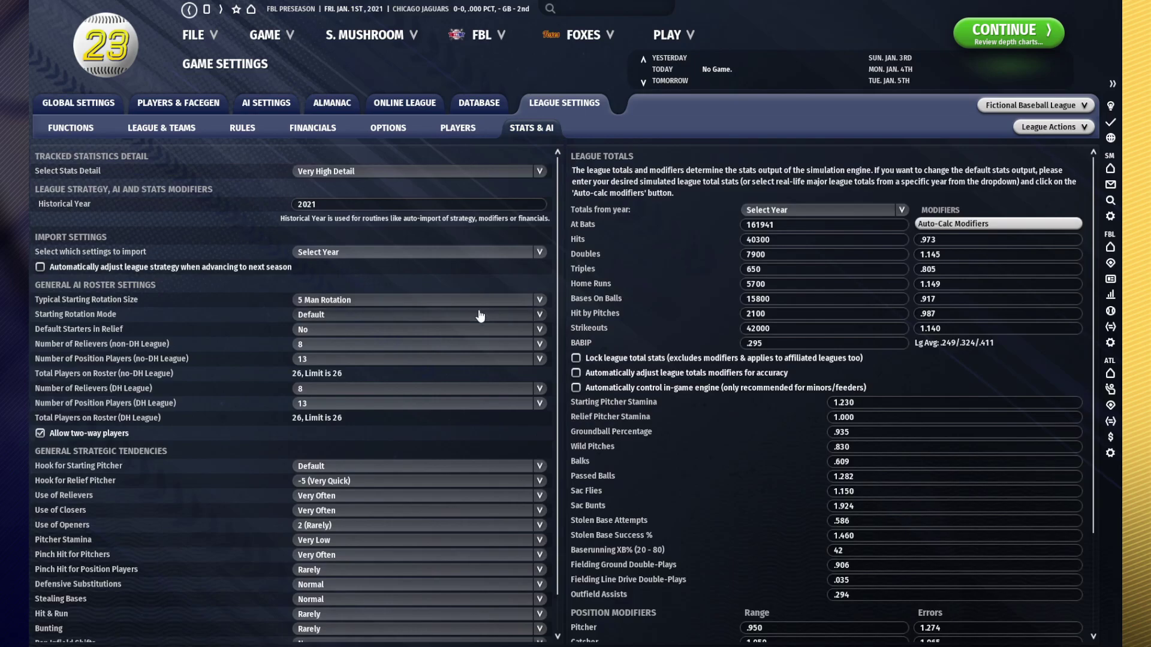
Step: Scroll through the Stats & AI page and select the Hits league total
{"action": "scroll", "coordinate": [487, 329], "scroll_direction": "down", "scroll_amount": 1}
{"action": "scroll", "coordinate": [656, 340], "scroll_direction": "down", "scroll_amount": 1}
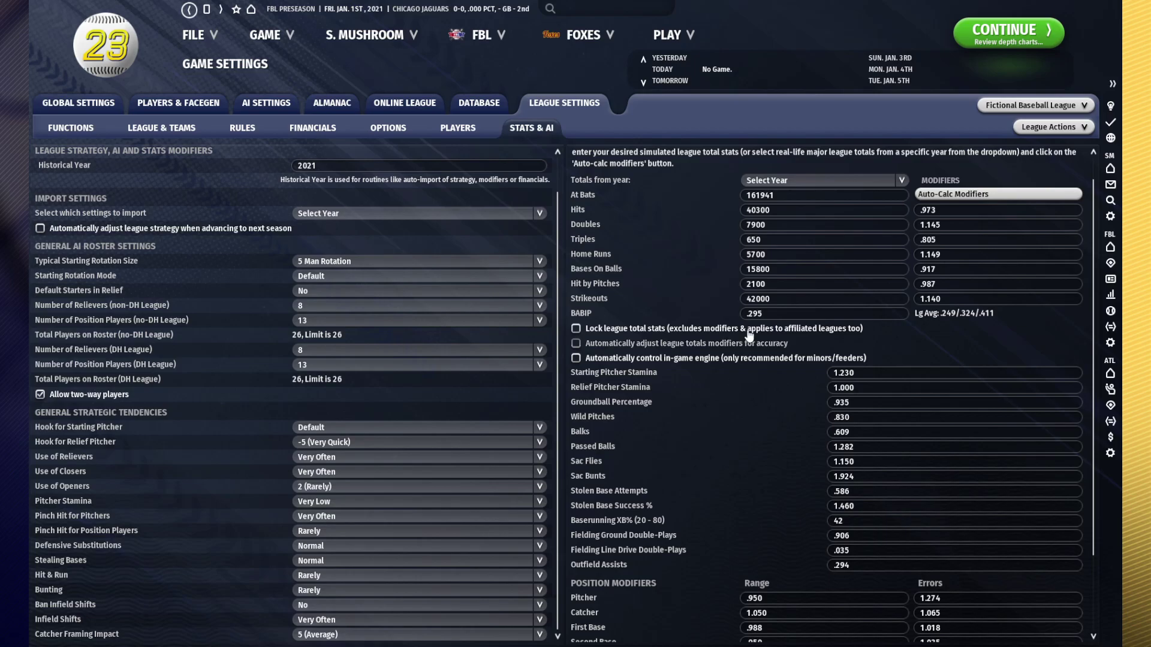
{"action": "scroll", "coordinate": [809, 359], "scroll_direction": "up", "scroll_amount": 1}
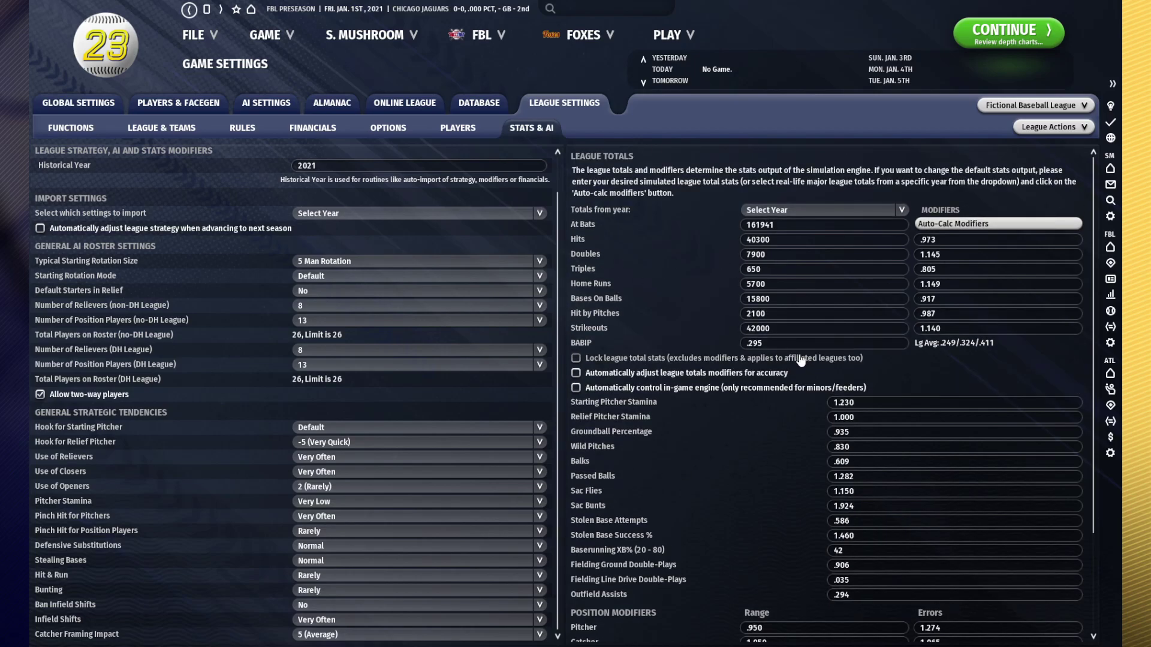
{"action": "scroll", "coordinate": [792, 365], "scroll_direction": "down", "scroll_amount": 1}
{"action": "scroll", "coordinate": [793, 369], "scroll_direction": "up", "scroll_amount": 1}
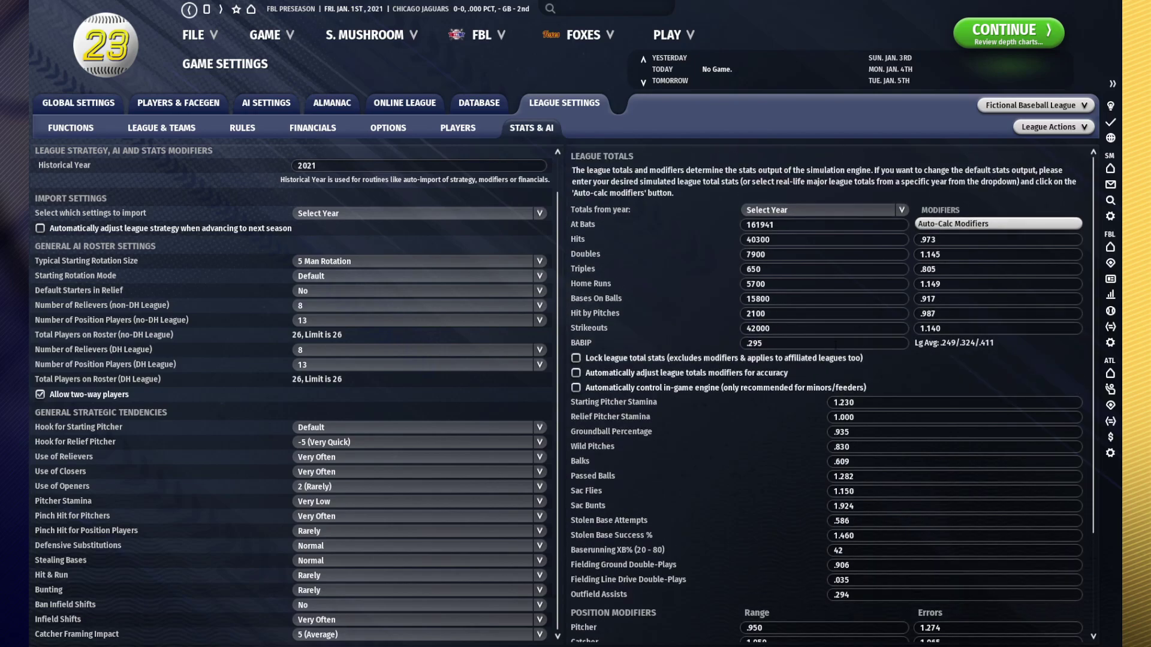
{"action": "left_click", "coordinate": [857, 244]}
Step: Step between the Hits and Doubles totals unchanged, then return to the Atlanta Foxes home page
{"action": "key", "text": "shift+Tab"}
{"action": "key", "text": "Tab"}
{"action": "key", "text": "Tab"}
{"action": "key", "text": "Tab"}
{"action": "key", "text": "shift+Tab"}
{"action": "key", "text": "shift+Tab"}
{"action": "key", "text": "Tab"}
{"action": "key", "text": "shift+Tab"}
{"action": "key", "text": "Tab"}
{"action": "key", "text": "Tab"}
{"action": "key", "text": "Tab"}
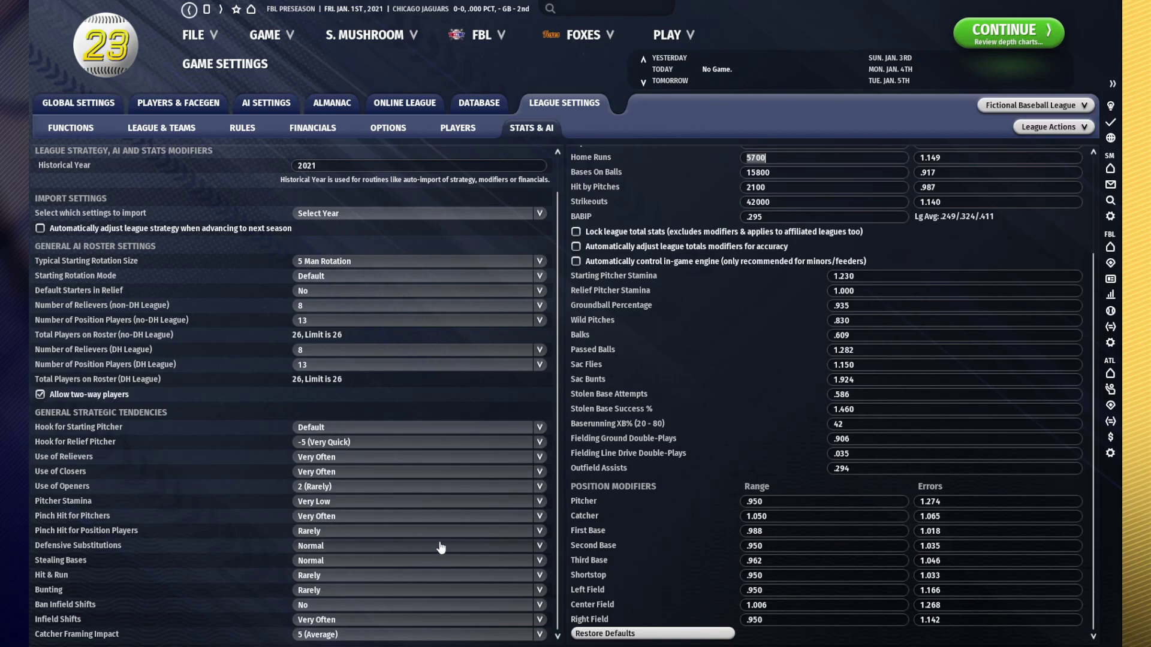
{"action": "left_click", "coordinate": [578, 36]}
{"action": "left_click", "coordinate": [593, 76]}
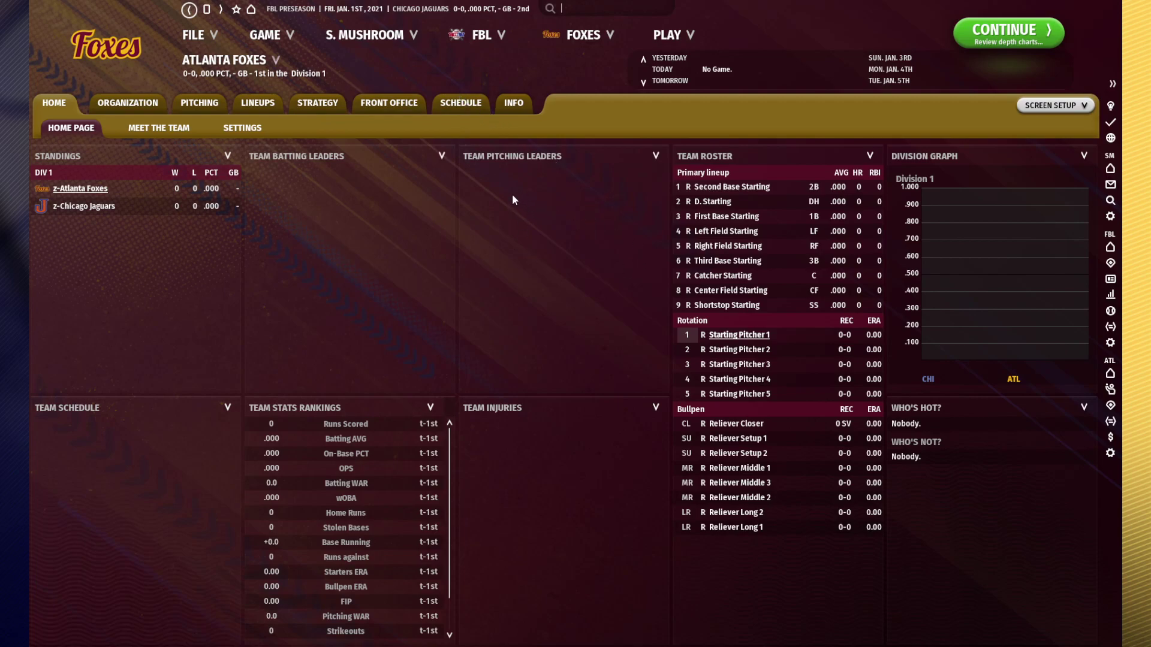
Step: On the Foxes lineups, view the starting catcher, first baseman and second baseman
{"action": "left_click", "coordinate": [257, 103]}
{"action": "left_click", "coordinate": [157, 186]}
{"action": "right_click", "coordinate": [163, 189]}
{"action": "left_click", "coordinate": [141, 202]}
{"action": "right_click", "coordinate": [144, 203]}
{"action": "left_click", "coordinate": [130, 222]}
{"action": "right_click", "coordinate": [138, 230]}
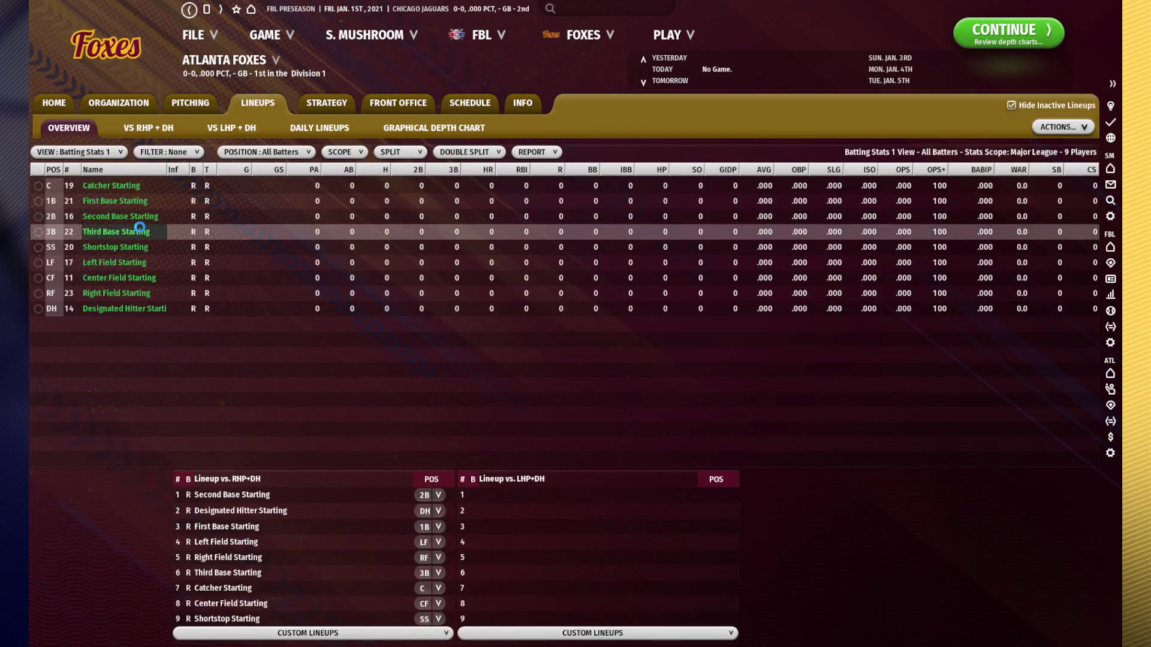
Step: Review the second base, shortstop, left, center, right field and DH starters' profiles
{"action": "left_click", "coordinate": [145, 221]}
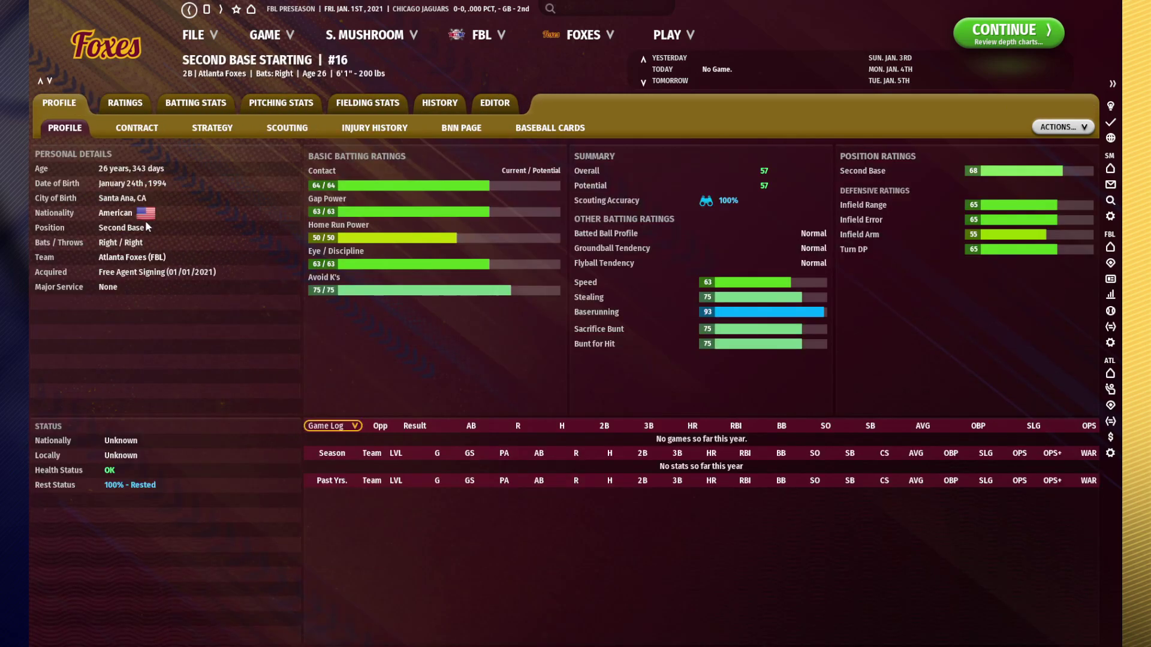
{"action": "right_click", "coordinate": [138, 247]}
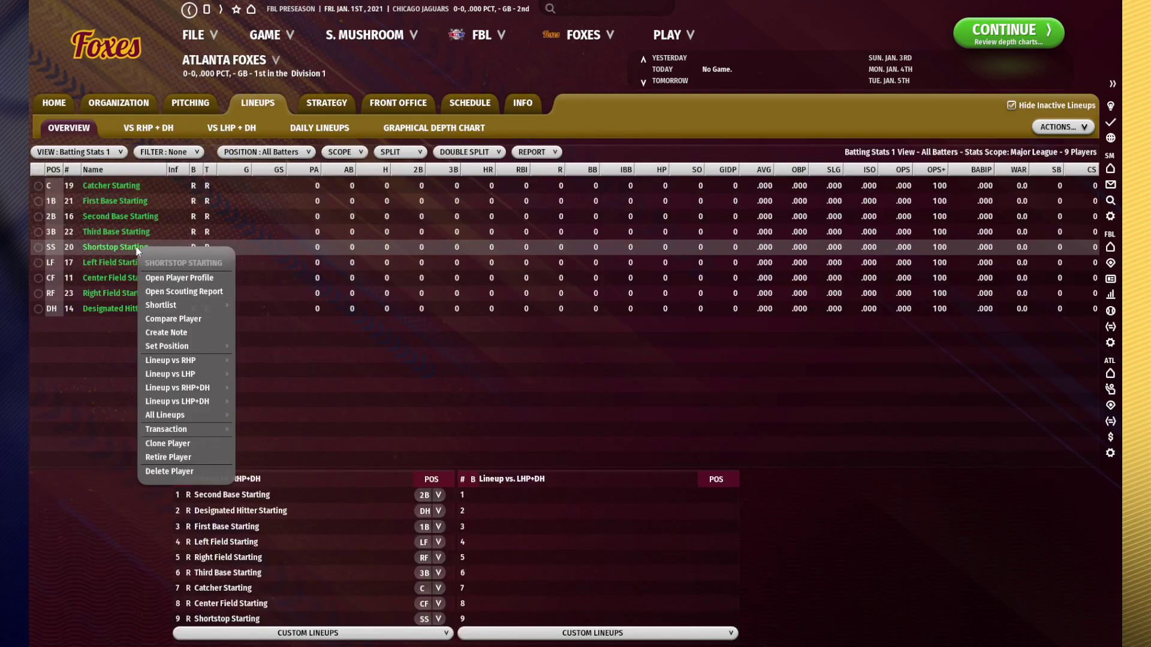
{"action": "left_click", "coordinate": [111, 262]}
{"action": "left_click", "coordinate": [112, 278]}
{"action": "left_click", "coordinate": [139, 293]}
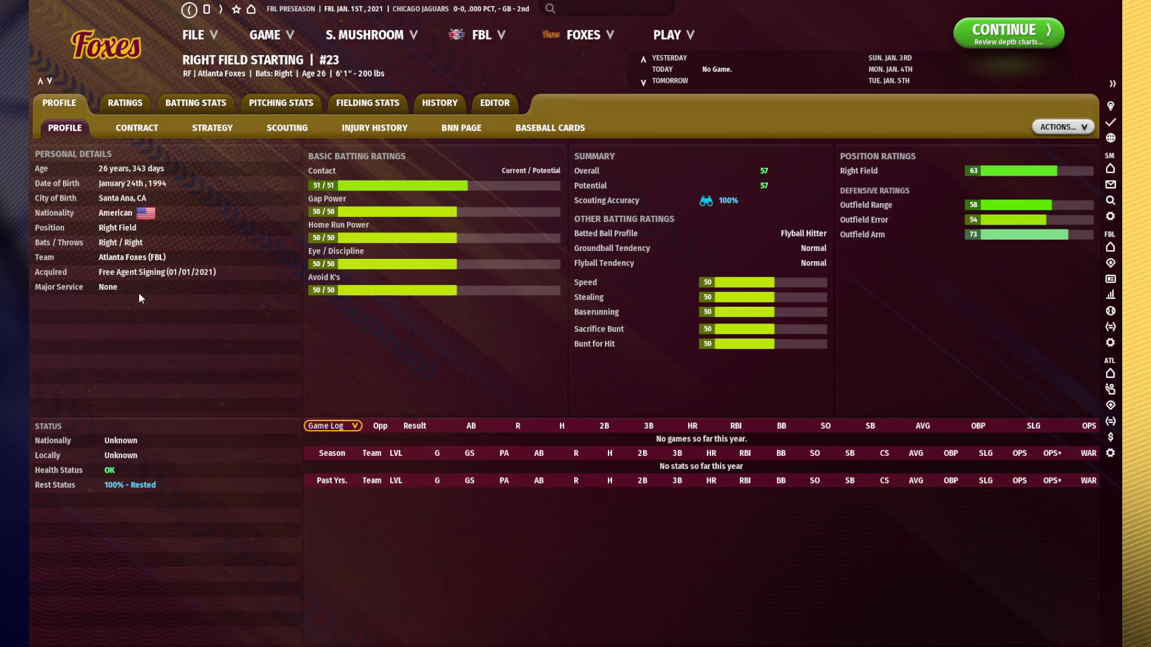
{"action": "left_click", "coordinate": [150, 308]}
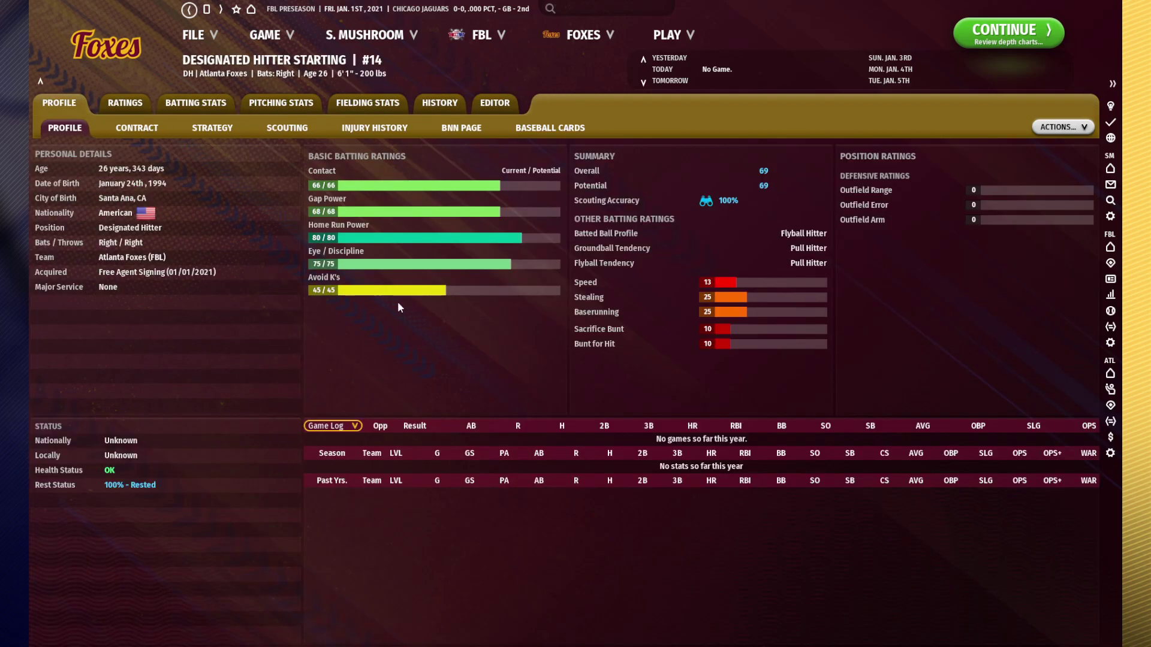
{"action": "key", "text": "BackSpace"}
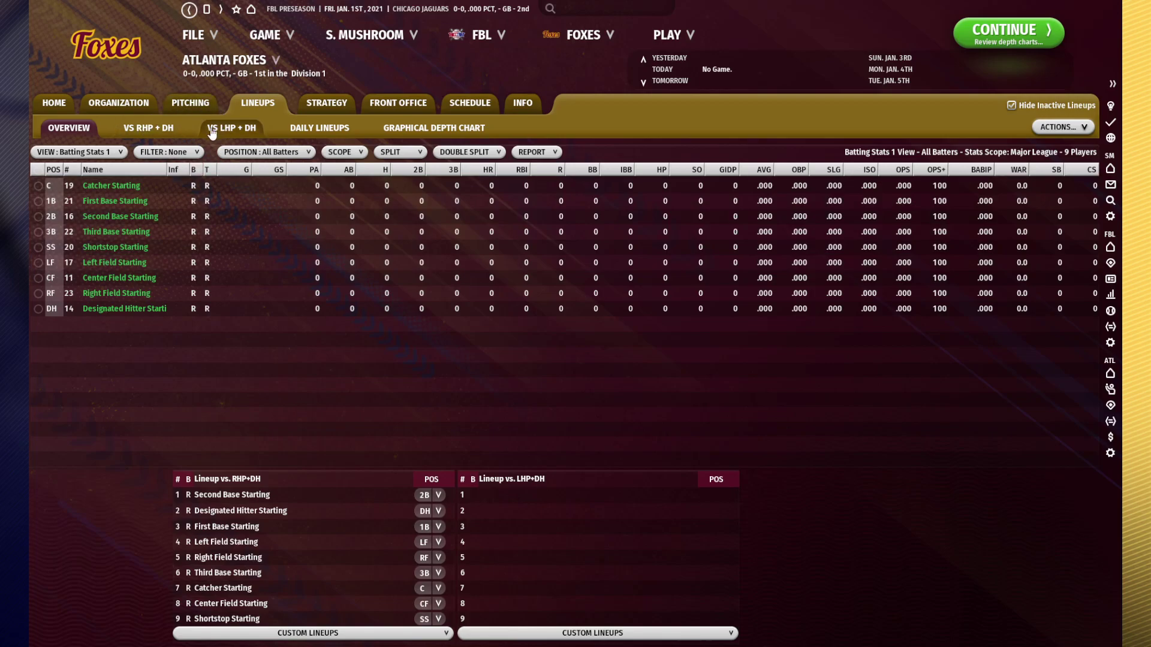
Step: Recheck the catcher, second base, DH and shortstop profiles, then view the Foxes pitching staff
{"action": "left_click", "coordinate": [139, 183]}
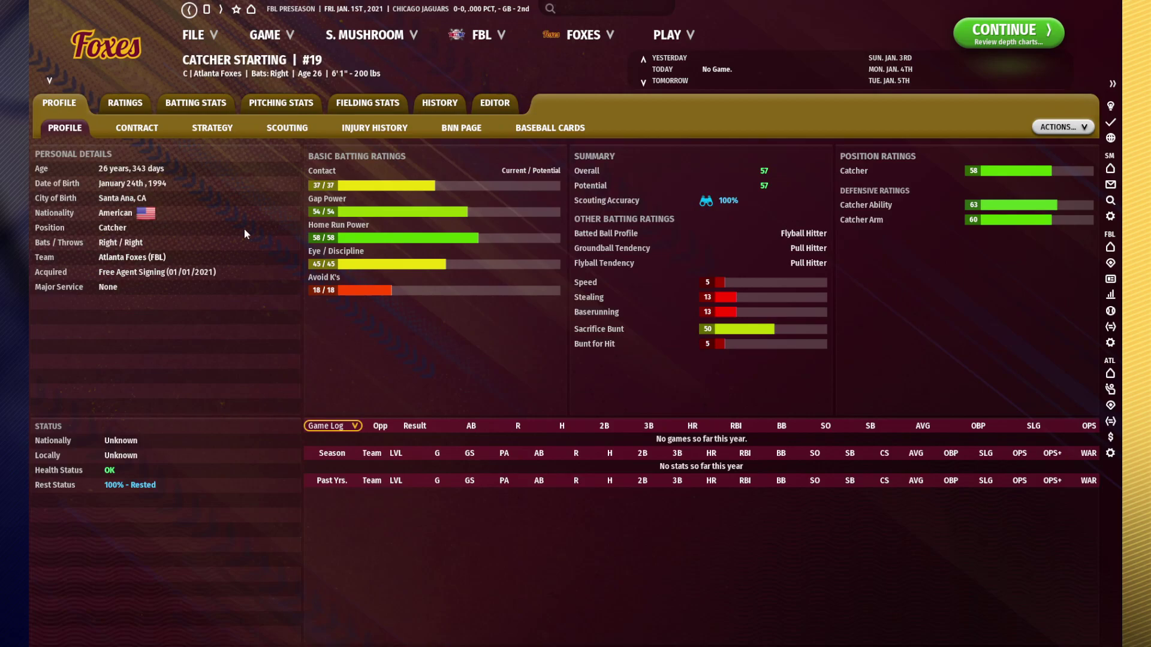
{"action": "key", "text": "alt+Left"}
{"action": "left_click", "coordinate": [133, 209]}
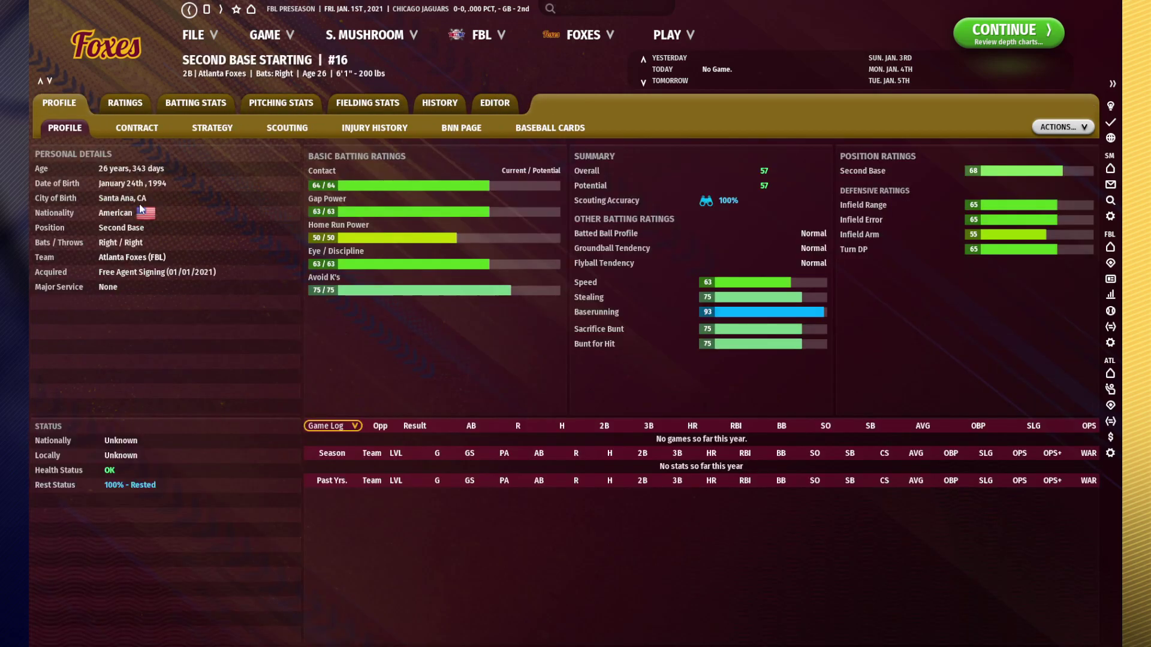
{"action": "key", "text": "alt+Left"}
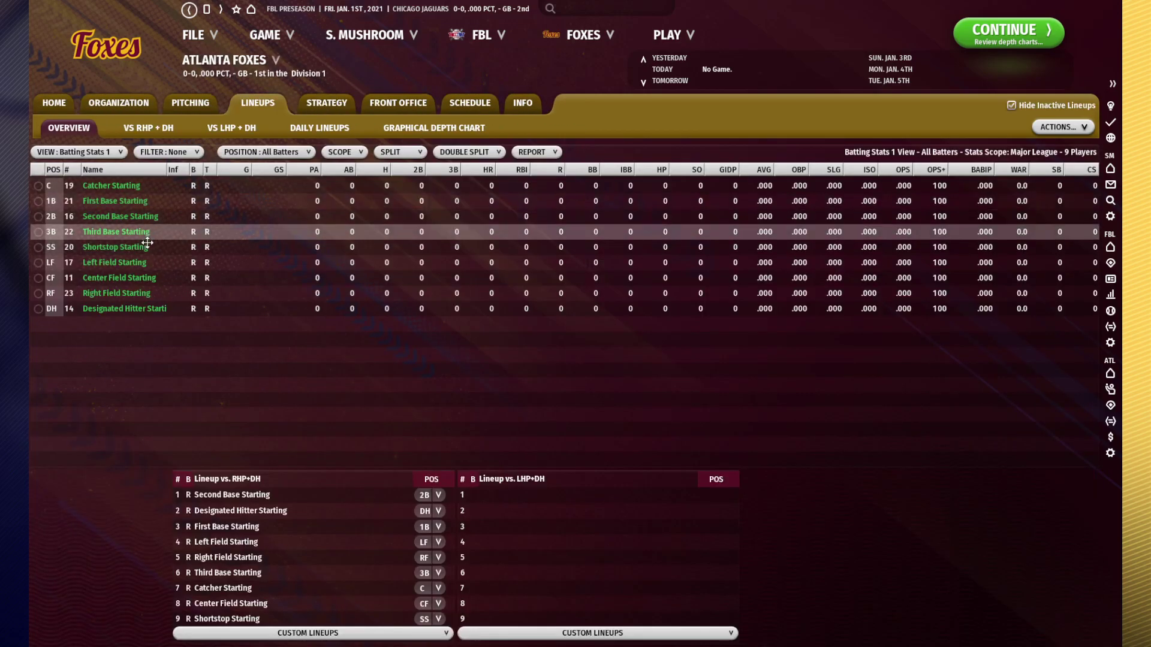
{"action": "left_click", "coordinate": [163, 309]}
{"action": "key", "text": "alt+Left"}
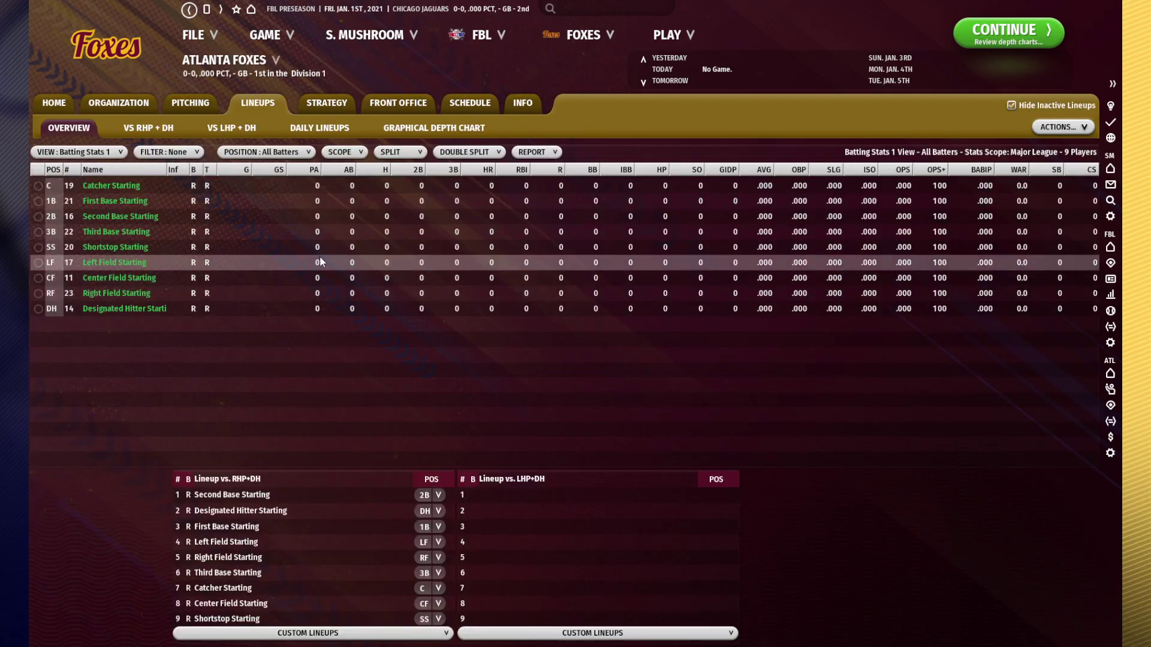
{"action": "left_click", "coordinate": [215, 246]}
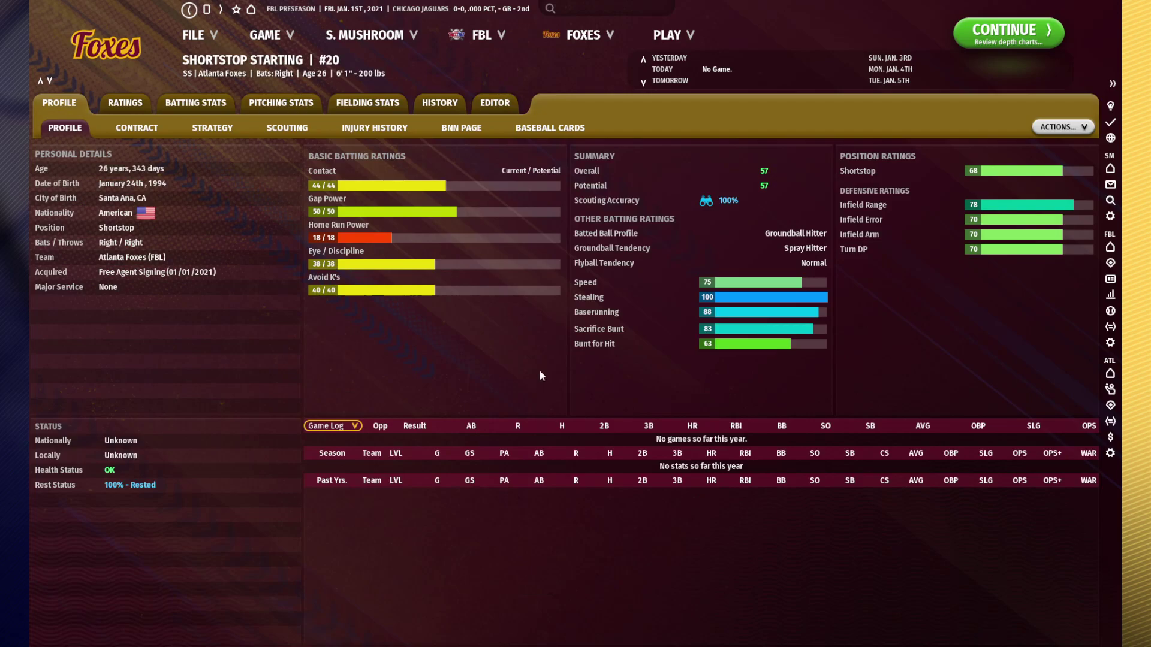
{"action": "key", "text": "alt+Left"}
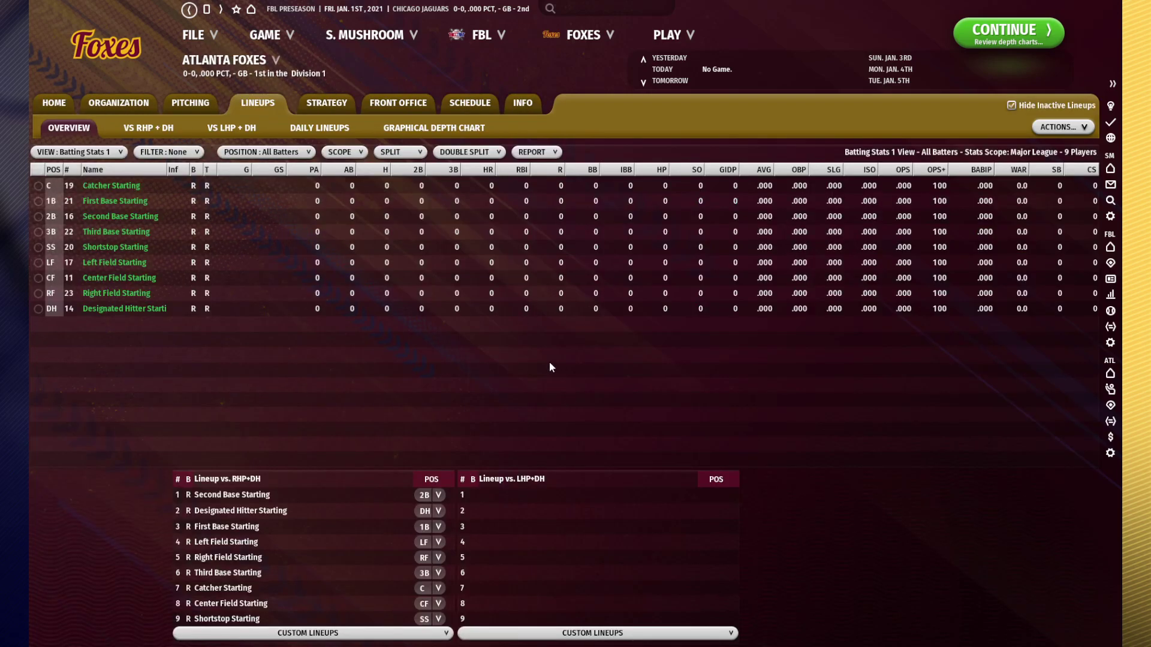
{"action": "left_click", "coordinate": [189, 105]}
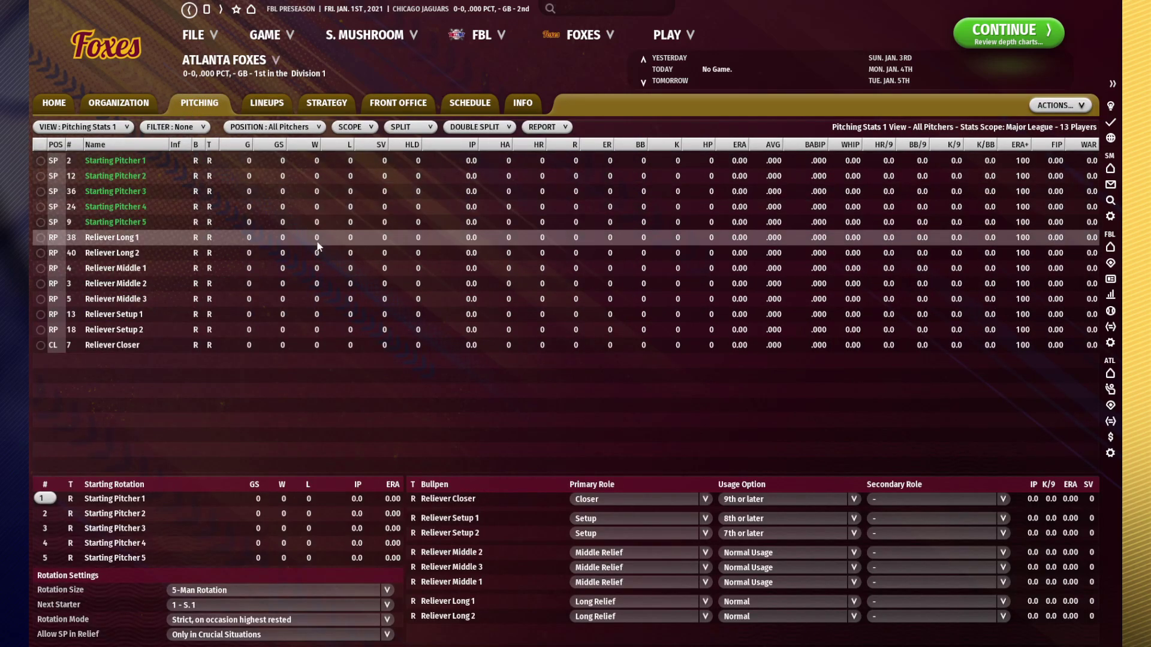
Step: Check the Second Base and Right Field starters' profiles from the Foxes lineups
{"action": "left_click", "coordinate": [267, 104]}
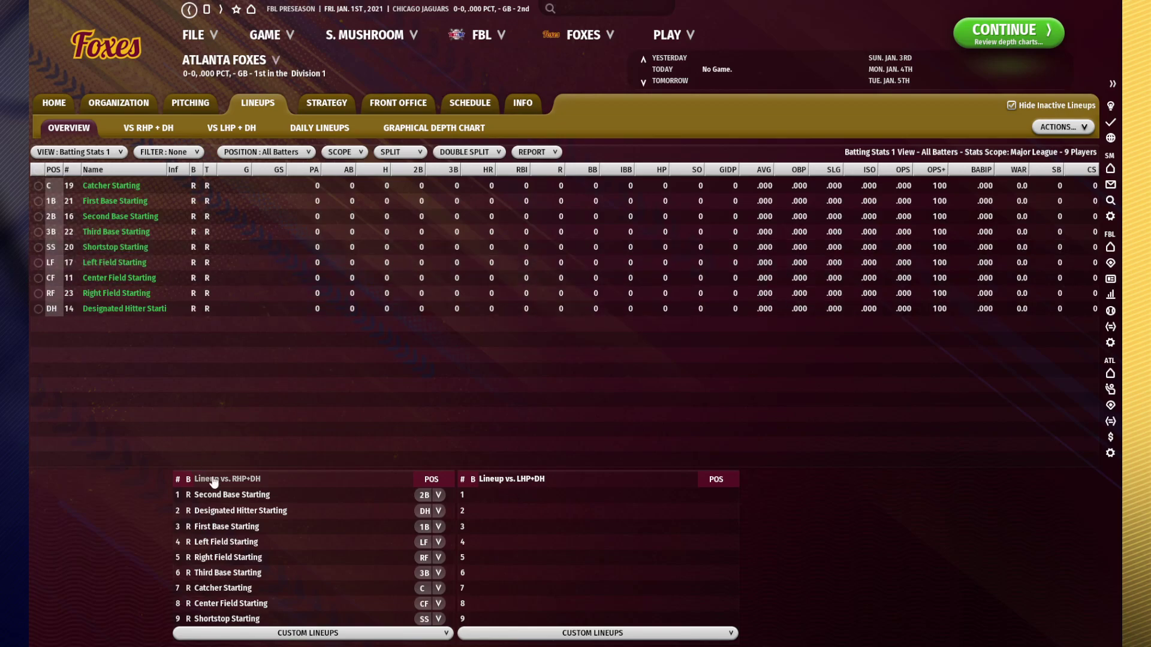
{"action": "left_click", "coordinate": [254, 497]}
{"action": "key", "text": "BackSpace"}
{"action": "left_click", "coordinate": [341, 558]}
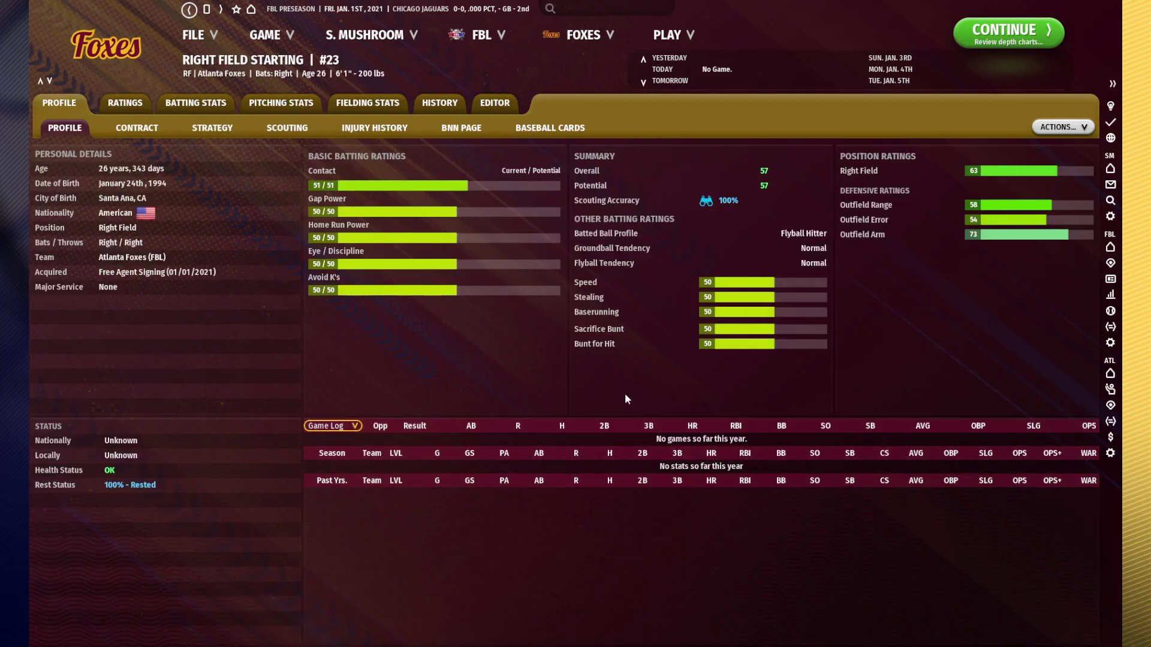
{"action": "key", "text": "BackSpace"}
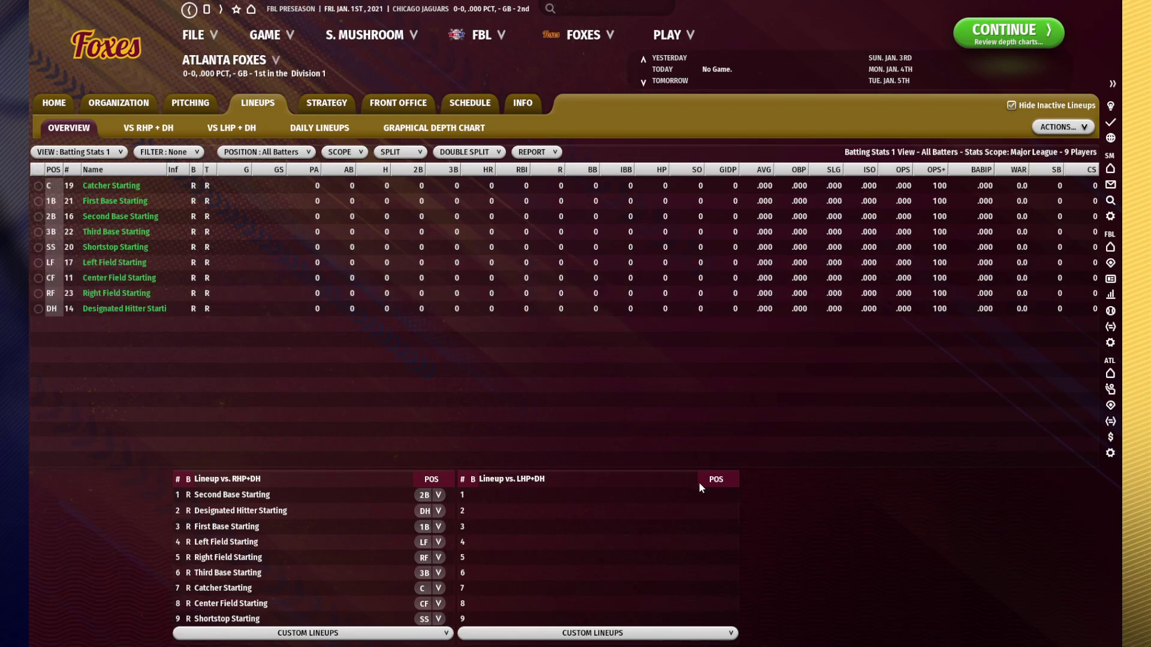
Step: View the Foxes pitching page, then switch to the Chicago Jaguars pitching page
{"action": "left_click", "coordinate": [190, 103]}
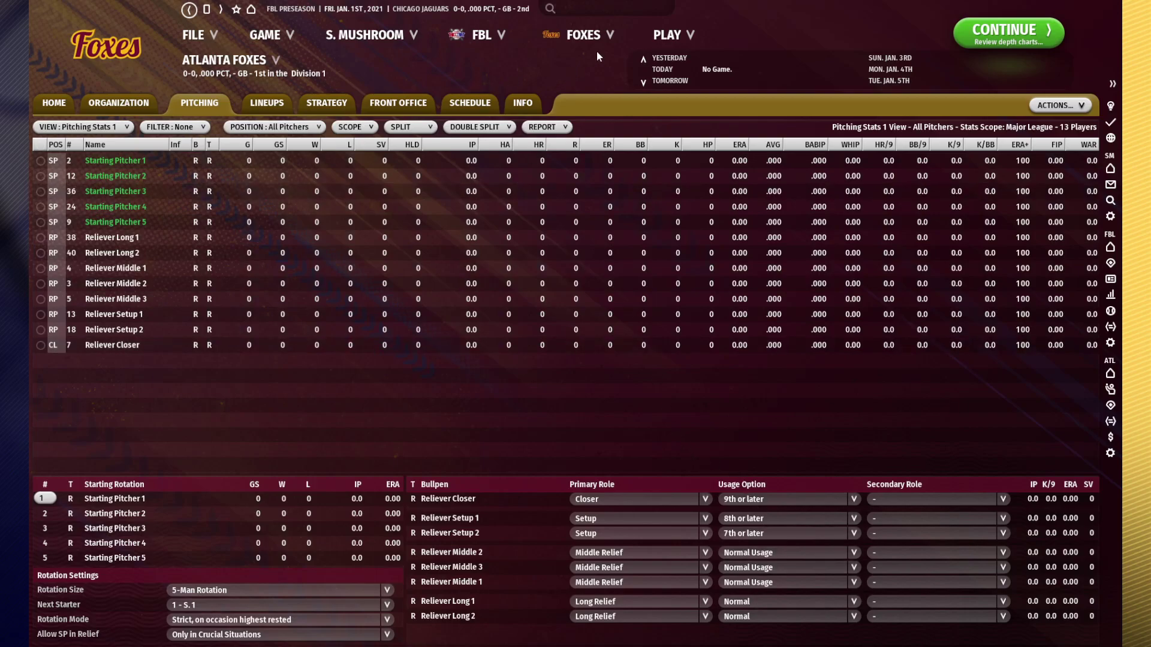
{"action": "left_click", "coordinate": [623, 59]}
{"action": "left_click", "coordinate": [642, 94]}
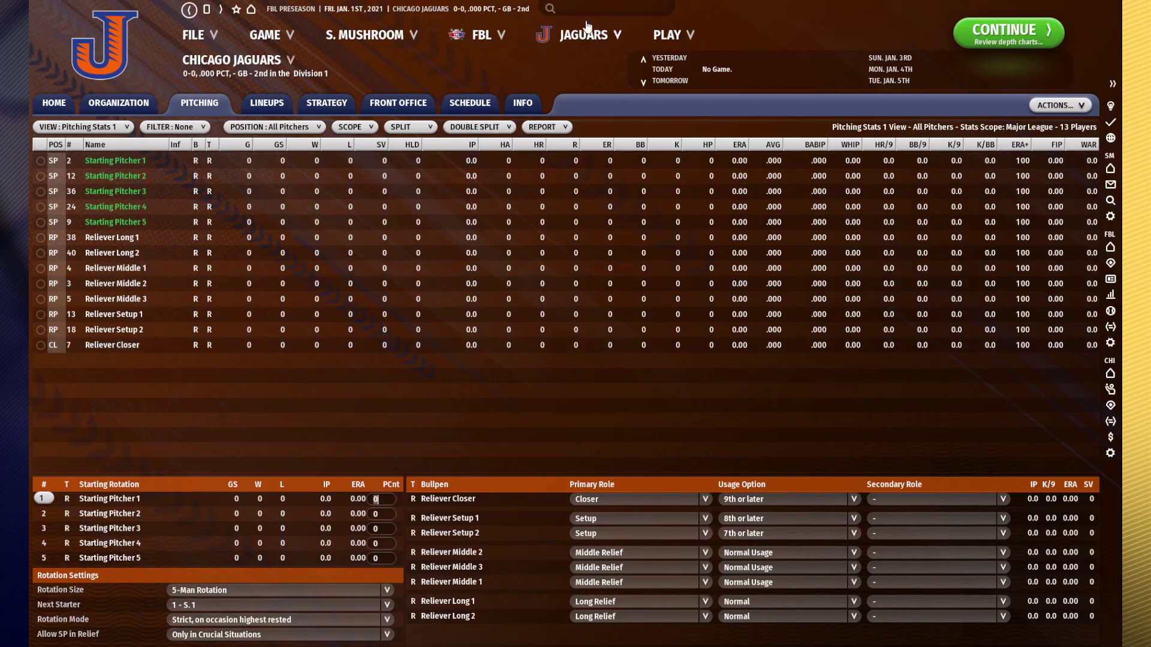
Step: Compare the Atlanta Foxes and Chicago Jaguars team strategy pages, ending on the Foxes
{"action": "left_click", "coordinate": [605, 58]}
{"action": "left_click", "coordinate": [620, 80]}
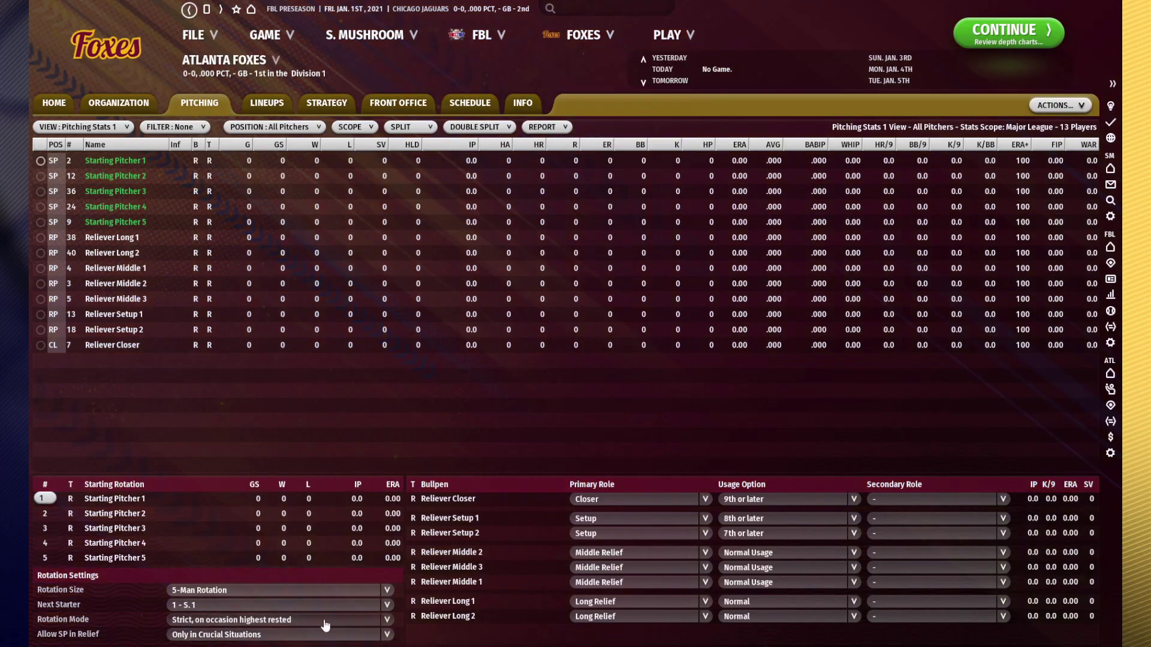
{"action": "left_click", "coordinate": [326, 103]}
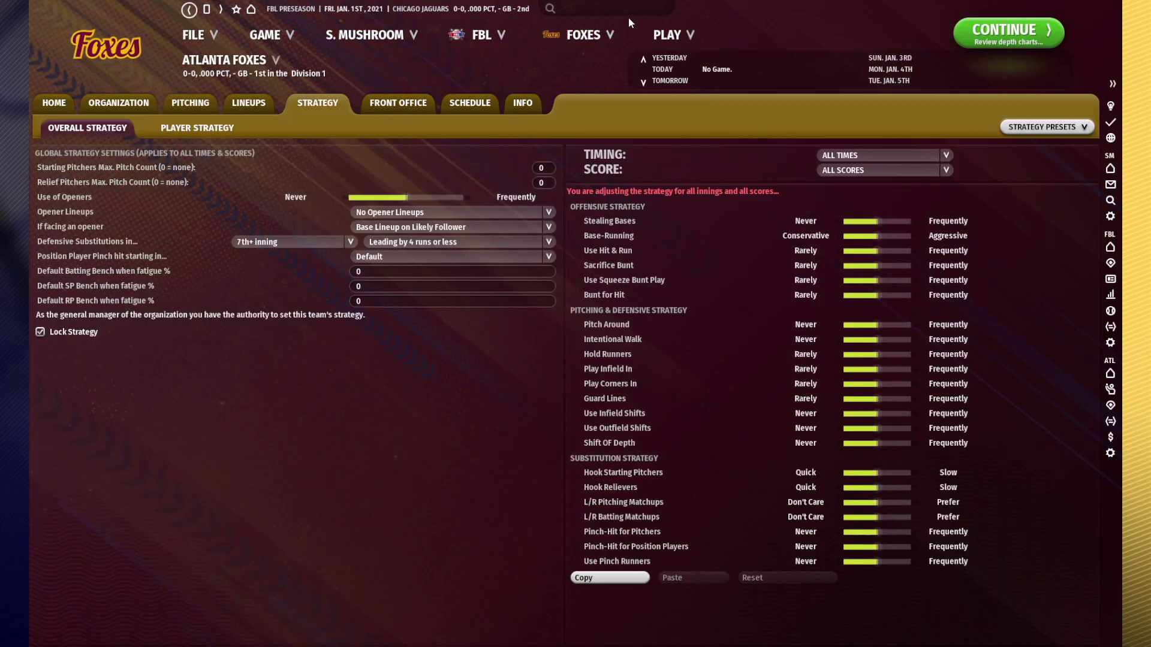
{"action": "mouse_move", "coordinate": [578, 37]}
{"action": "left_click", "coordinate": [605, 58]}
{"action": "left_click", "coordinate": [623, 95]}
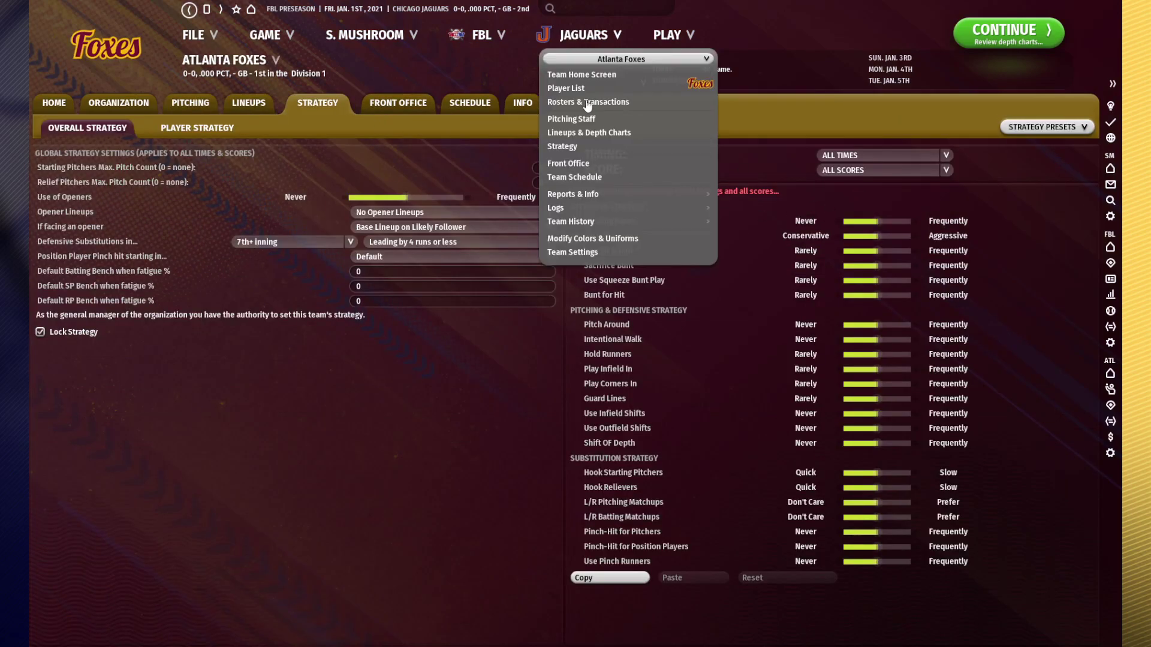
{"action": "left_click", "coordinate": [605, 58]}
{"action": "left_click", "coordinate": [617, 73]}
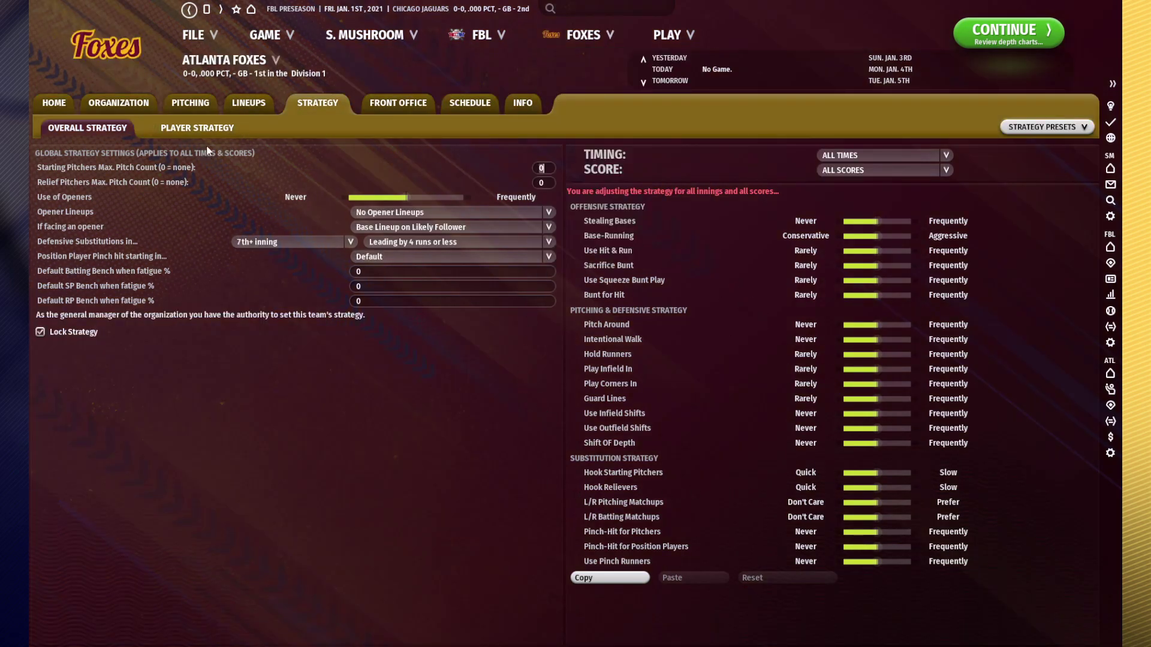
Step: Load Shortstop Starting's individual player strategy, then return to the Foxes home page
{"action": "left_click", "coordinate": [221, 127]}
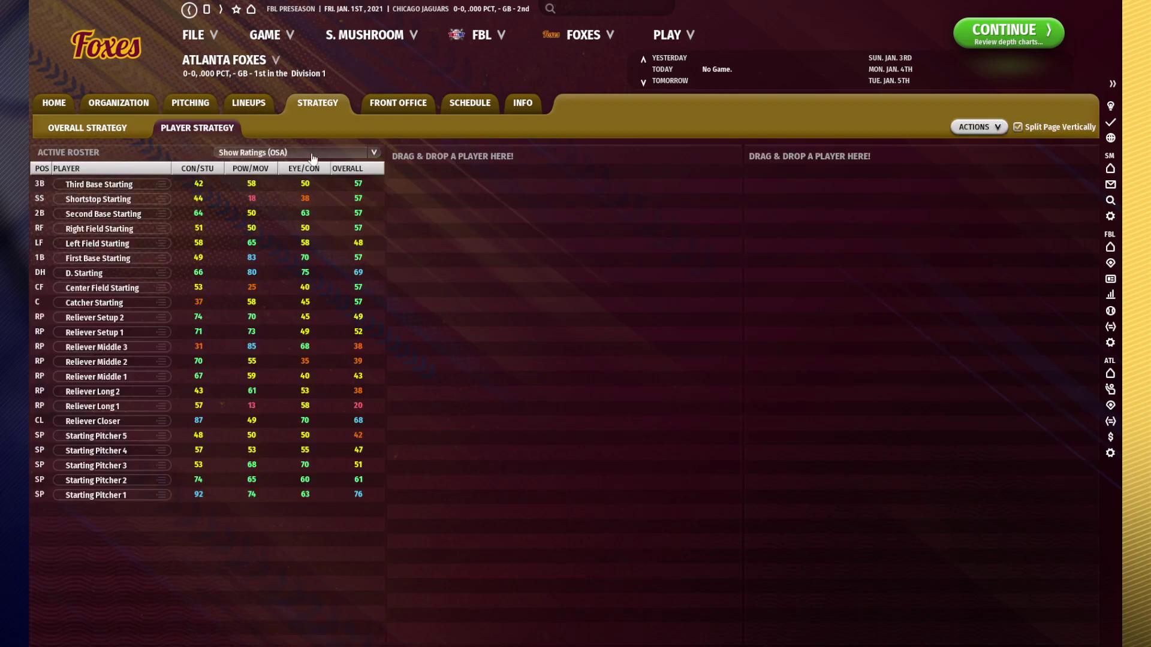
{"action": "left_click_drag", "start_coordinate": [153, 198], "coordinate": [552, 242]}
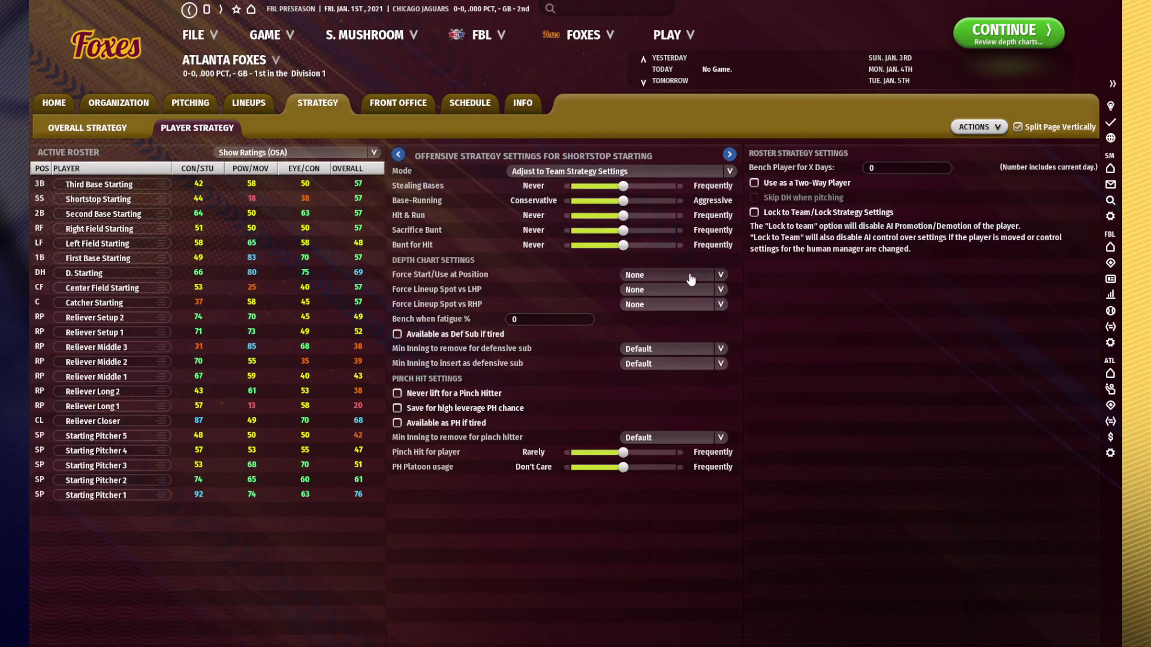
{"action": "left_click", "coordinate": [109, 101]}
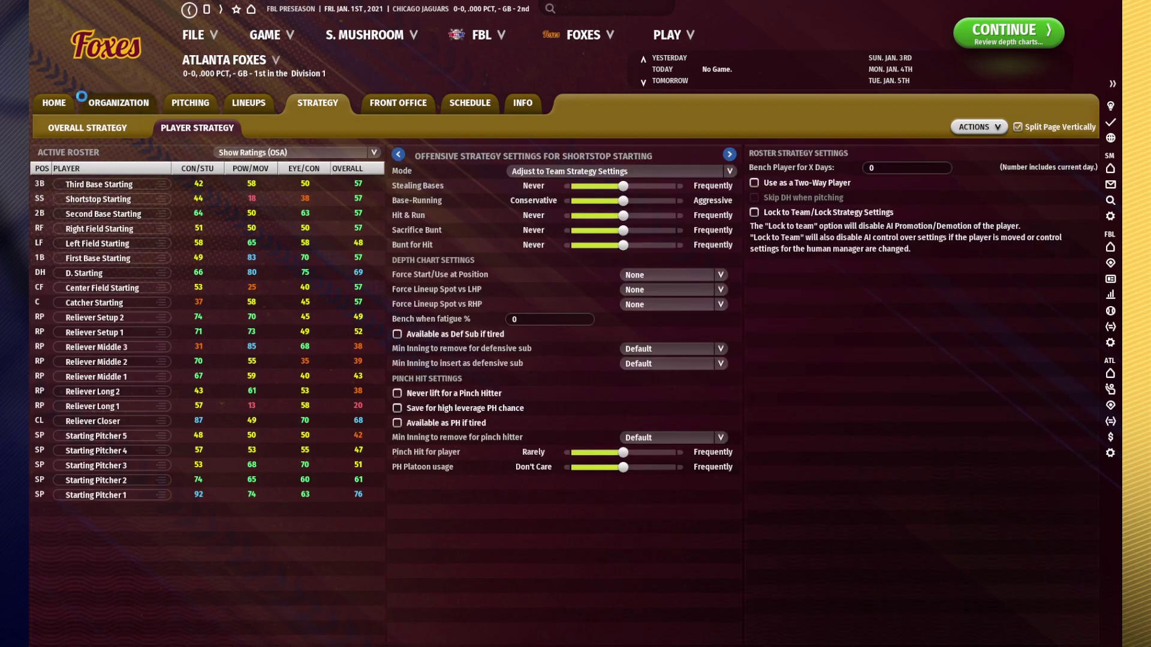
{"action": "left_click", "coordinate": [54, 102]}
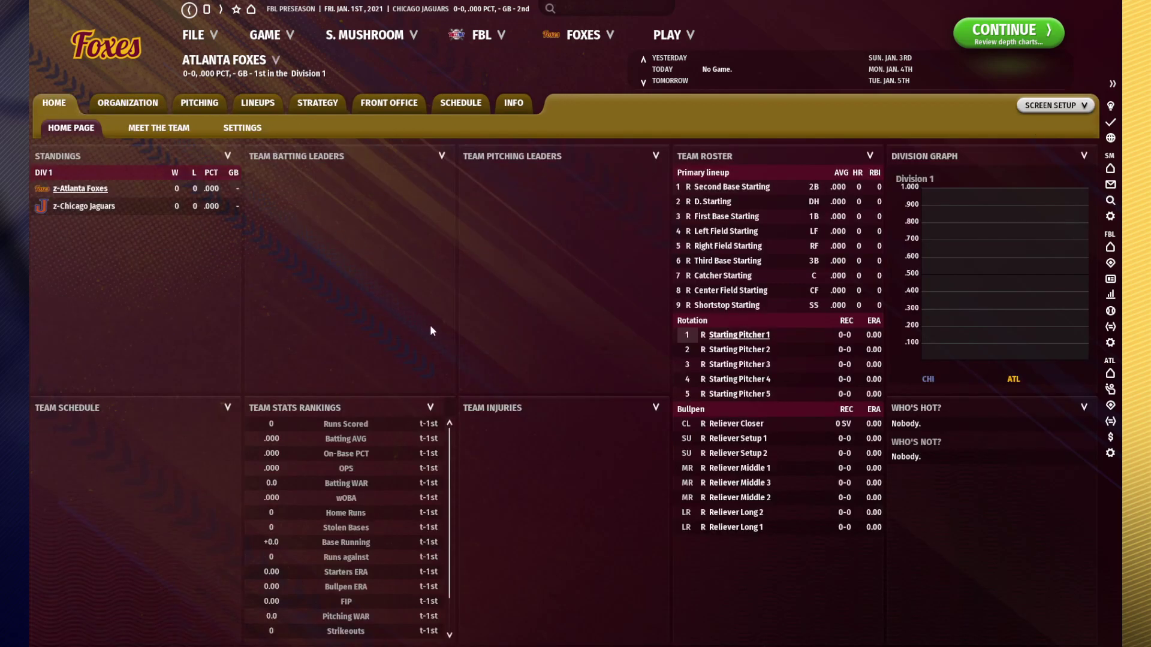